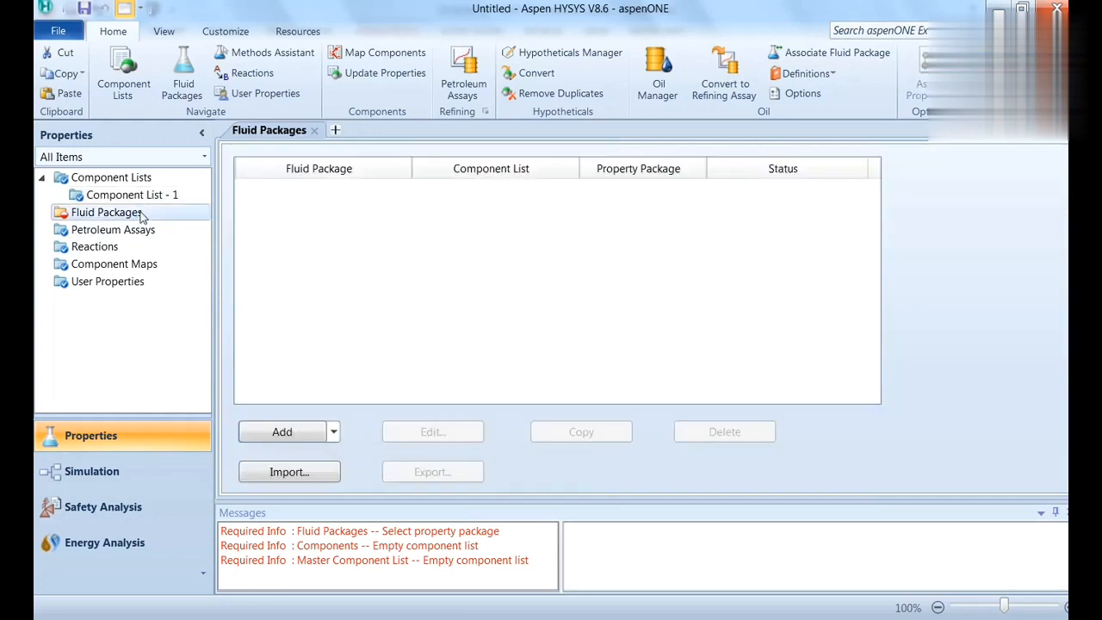
Add a fluid package for Component List - 1 using the Peng-Robinson property package
left_click(282, 431)
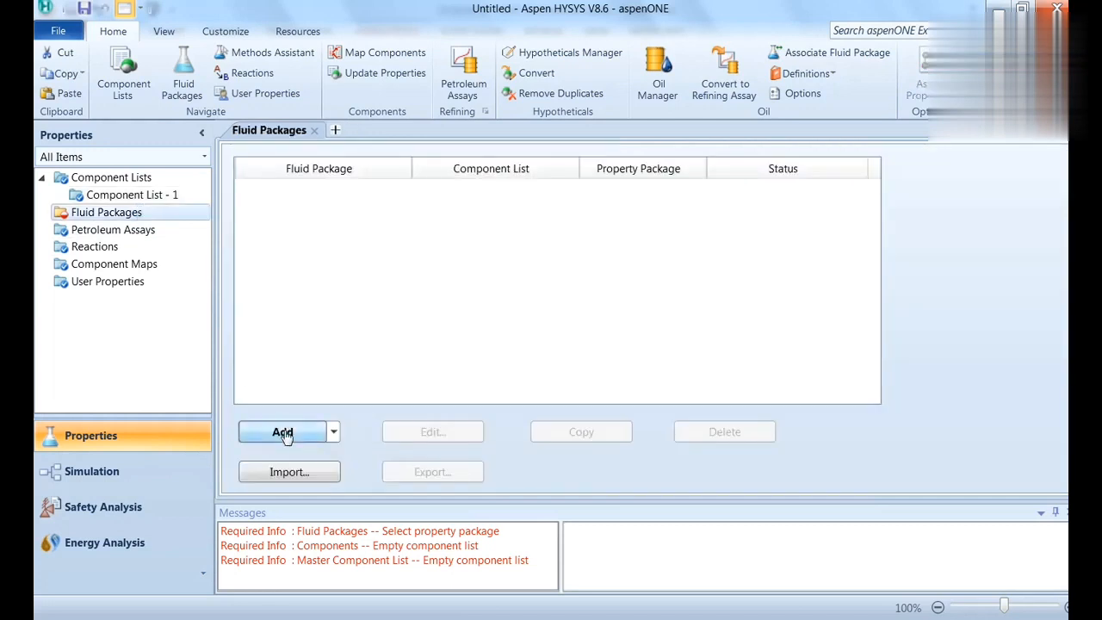
left_click_drag(408, 304, 410, 419)
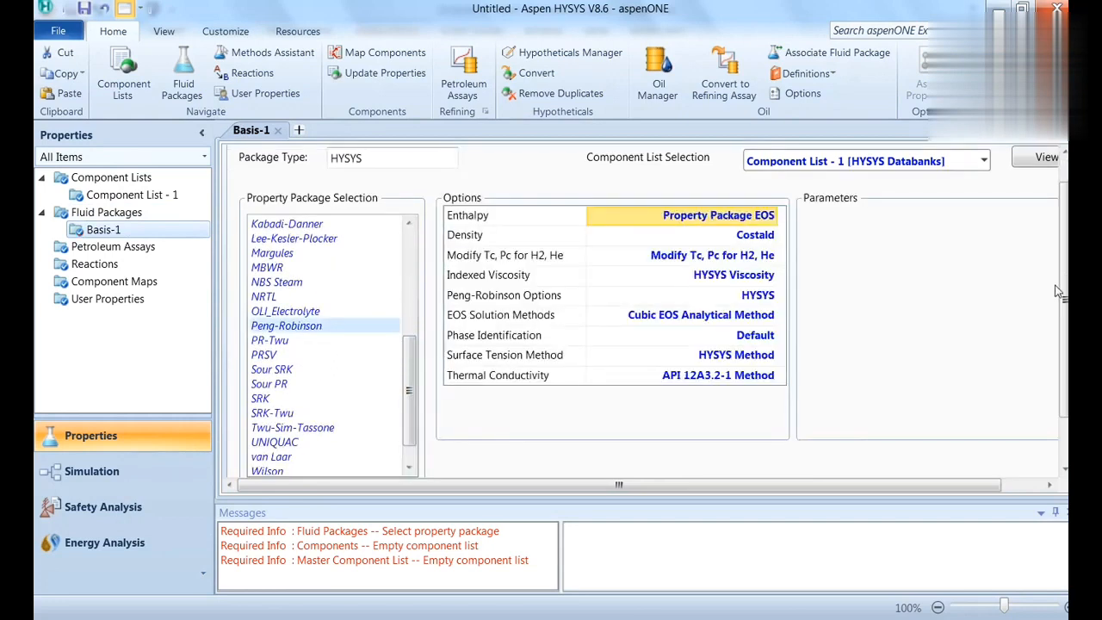
scroll(545, 478, "down", 1)
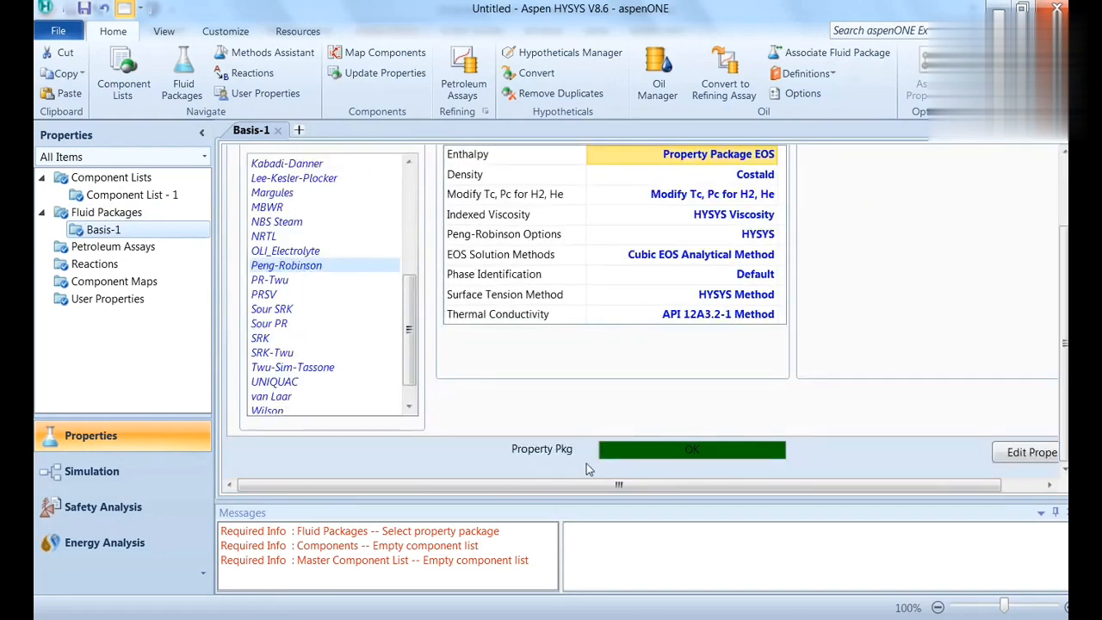
Enter the simulation environment and place a material stream in the upper part of the flowsheet
left_click(117, 472)
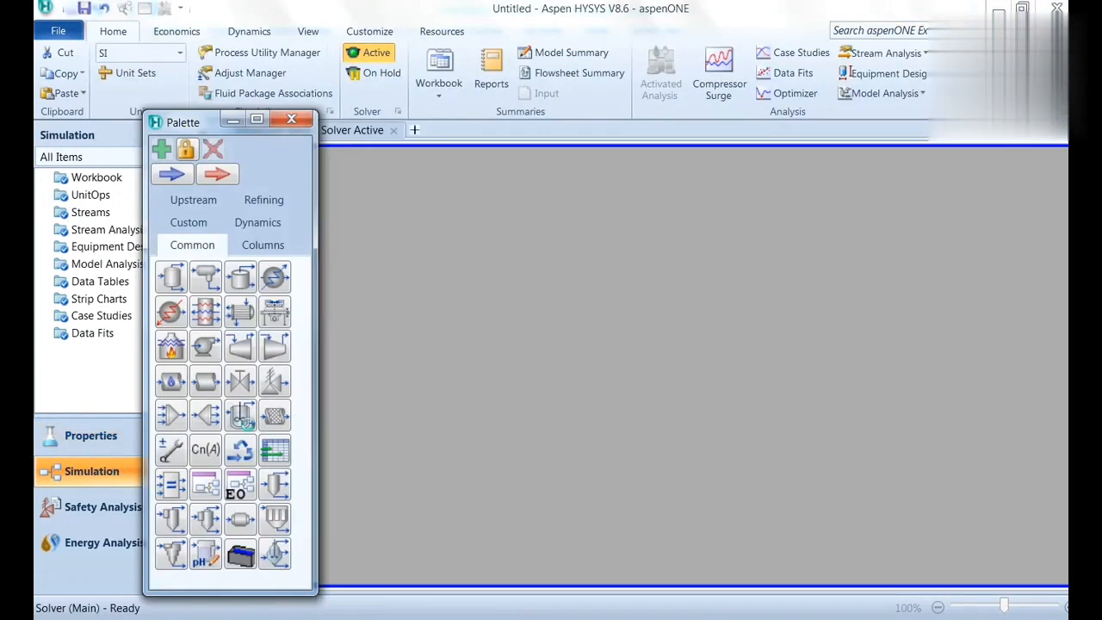
left_click_drag(175, 126, 86, 56)
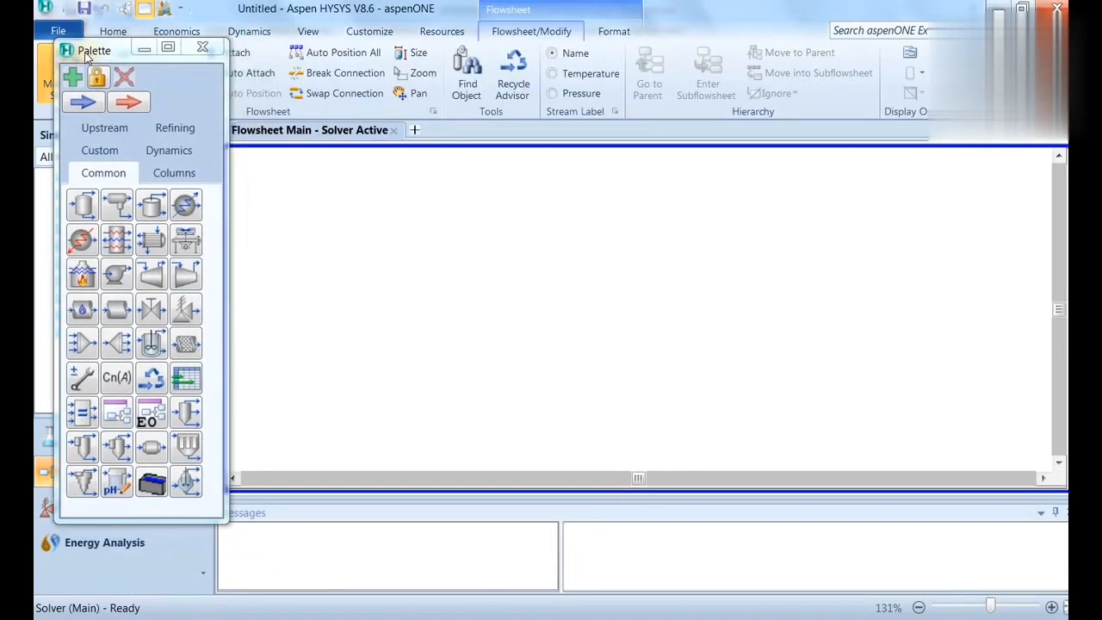
left_click(86, 103)
left_click(397, 246)
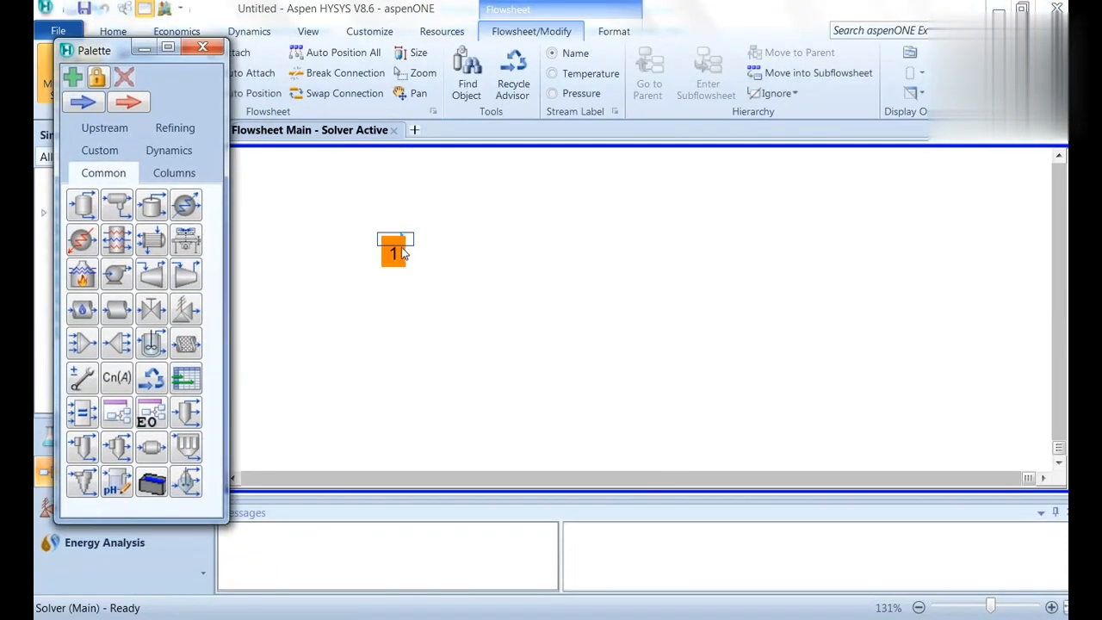
Open the new material stream's worksheet at full size and name the stream Nitrogen Inlet
double_click(396, 248)
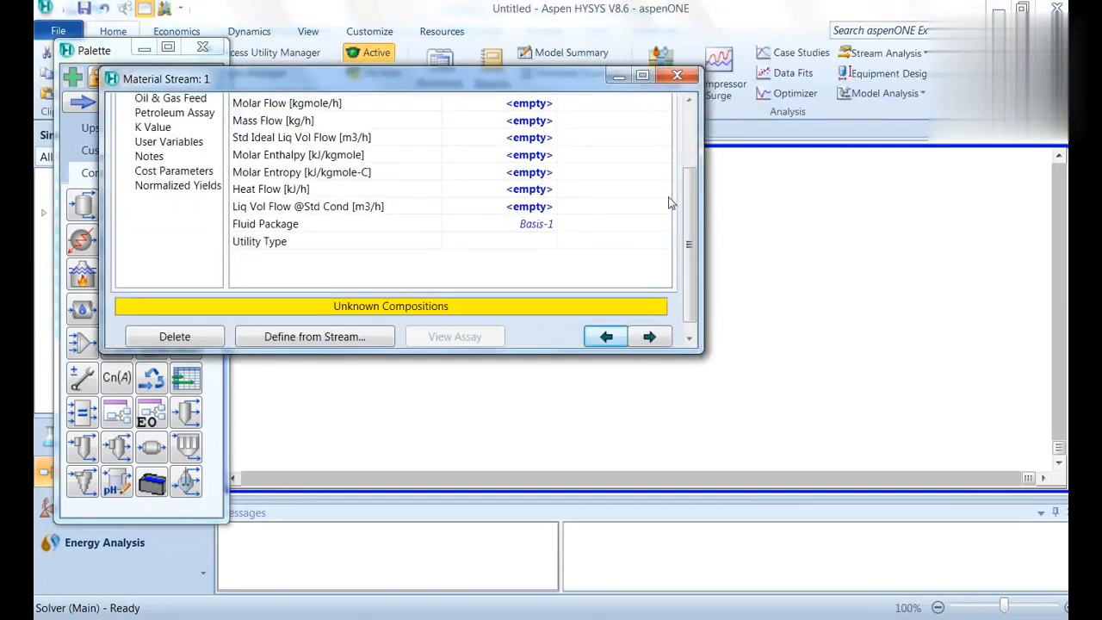
scroll(692, 203, "up", 5)
left_click(642, 76)
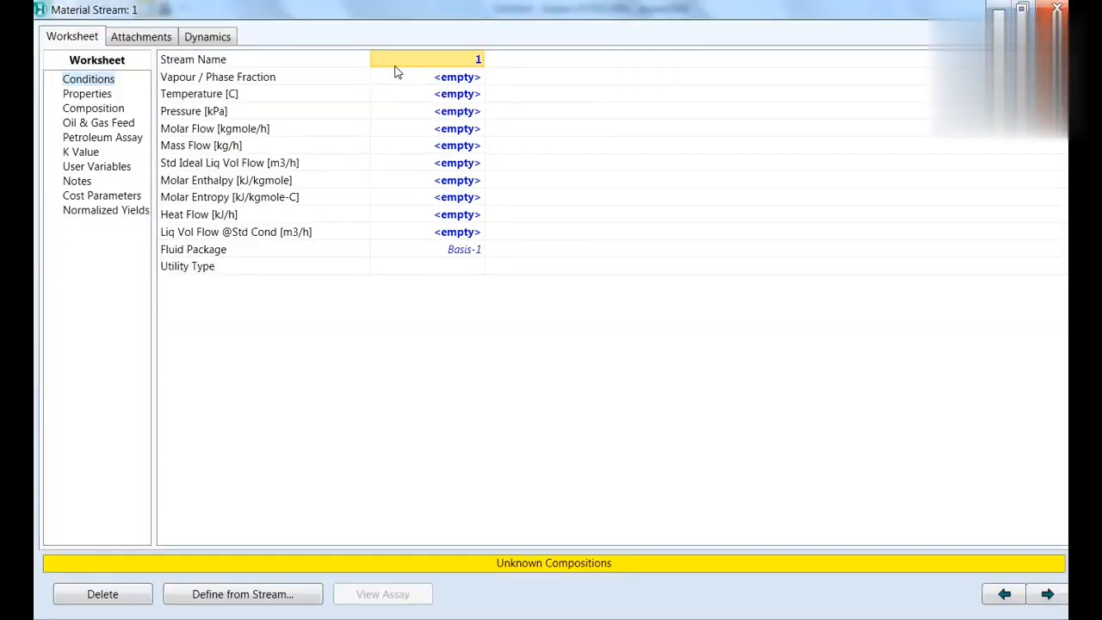
type("Nitroge")
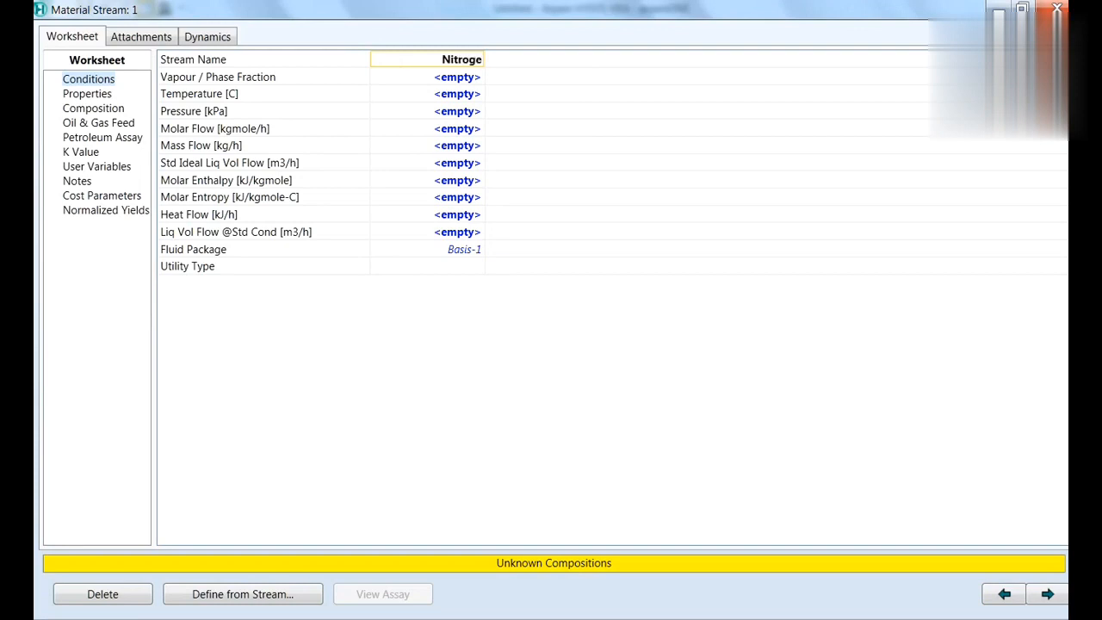
type("n Inlet")
Set the Nitrogen Inlet conditions to 200 C, 6610 kPa and a mass flow of 120 kg/h
left_click(451, 96)
type("2")
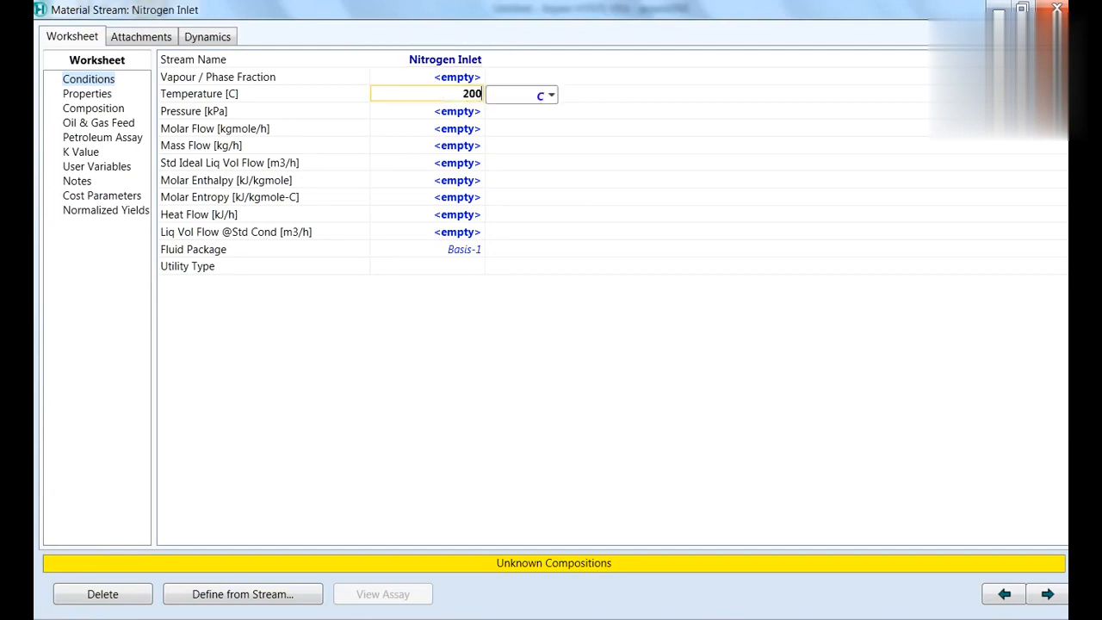
type("00")
key("Return")
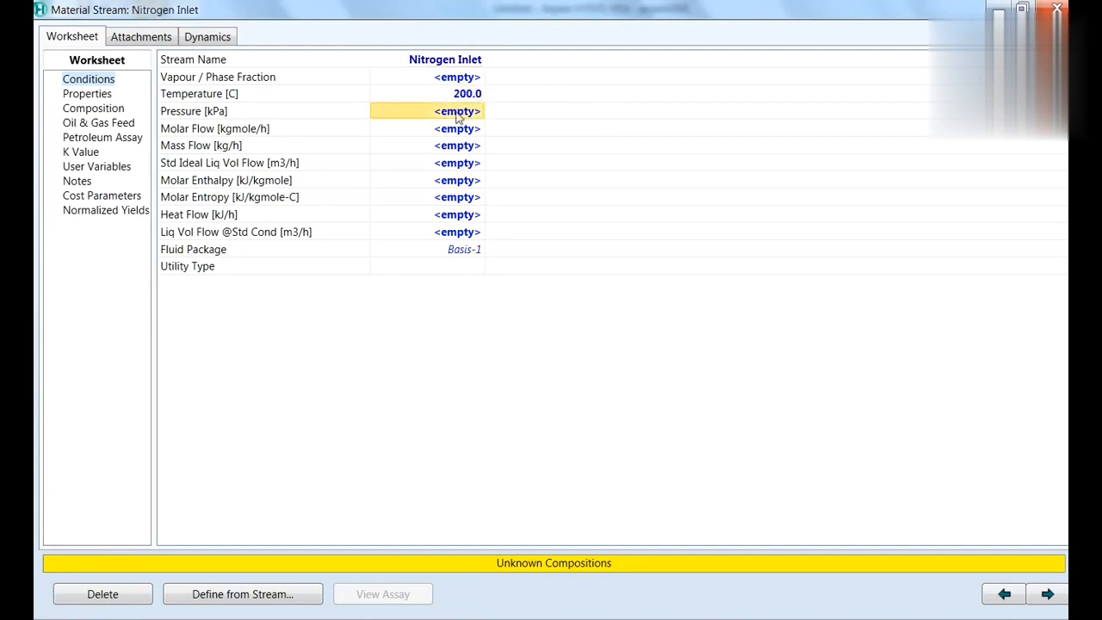
type("6610")
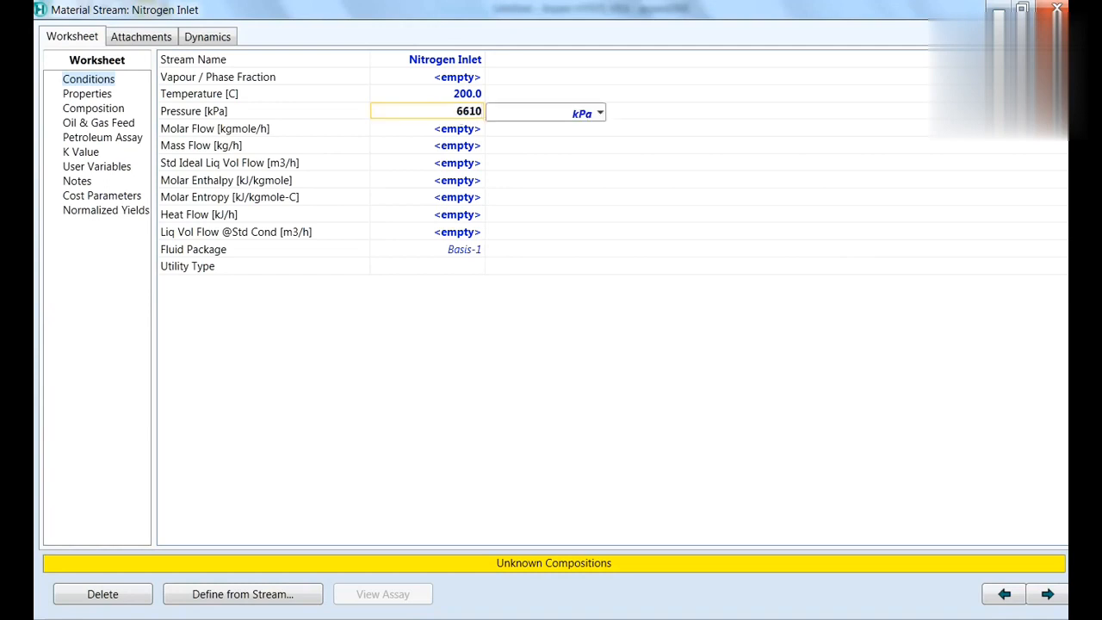
left_click(443, 148)
type("120")
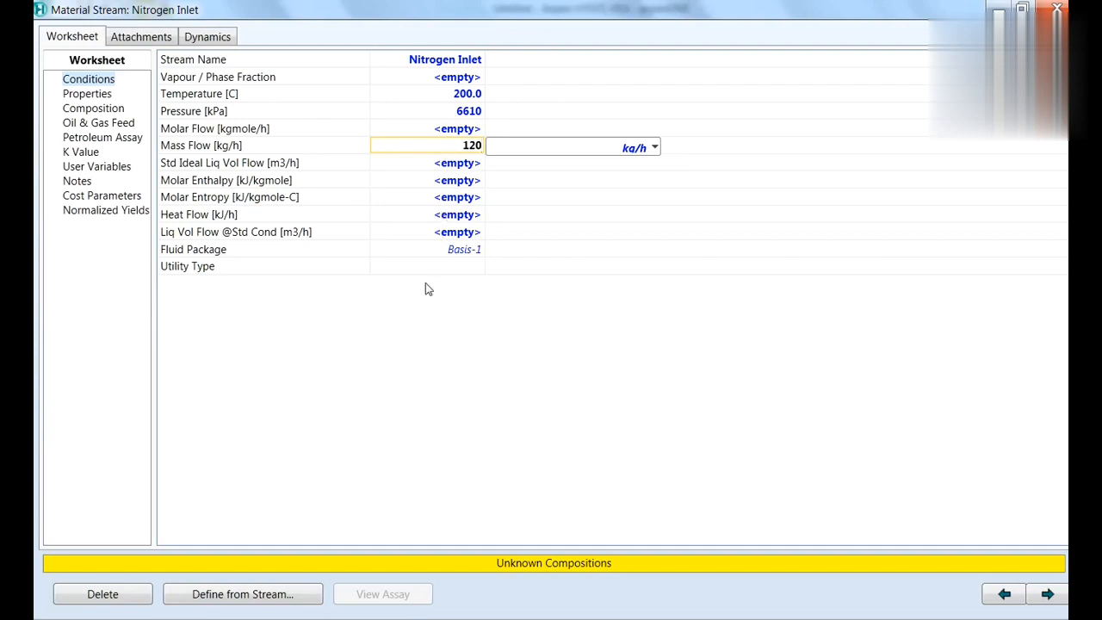
key("Return")
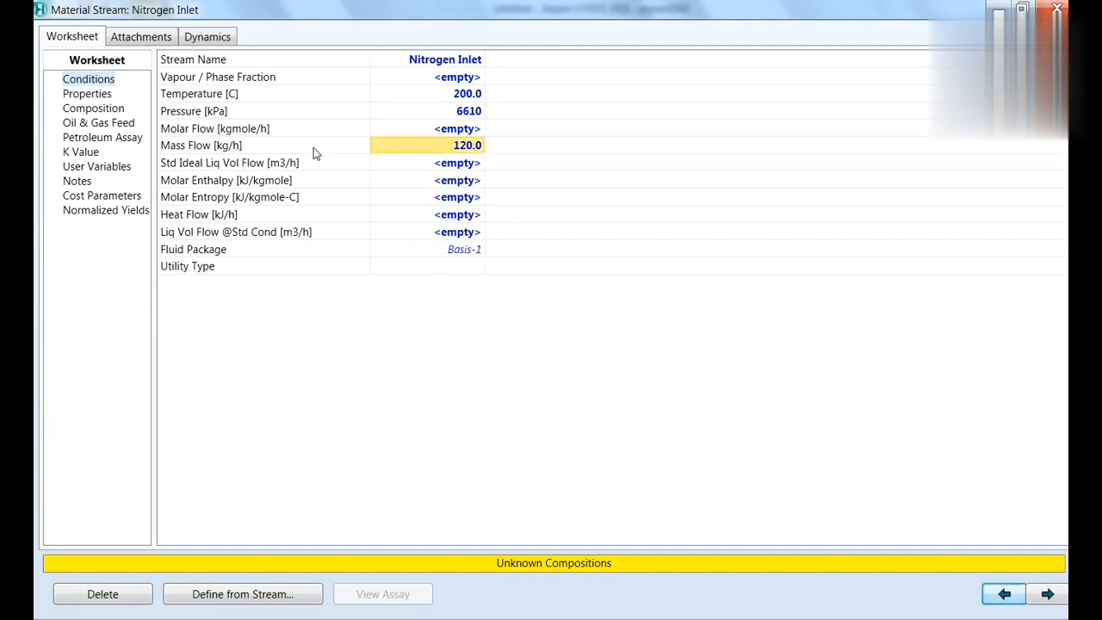
Define the Nitrogen Inlet mole fractions as Hydrogen 0, Nitrogen 1 and H2O 0, normalize them and close the stream
left_click(114, 110)
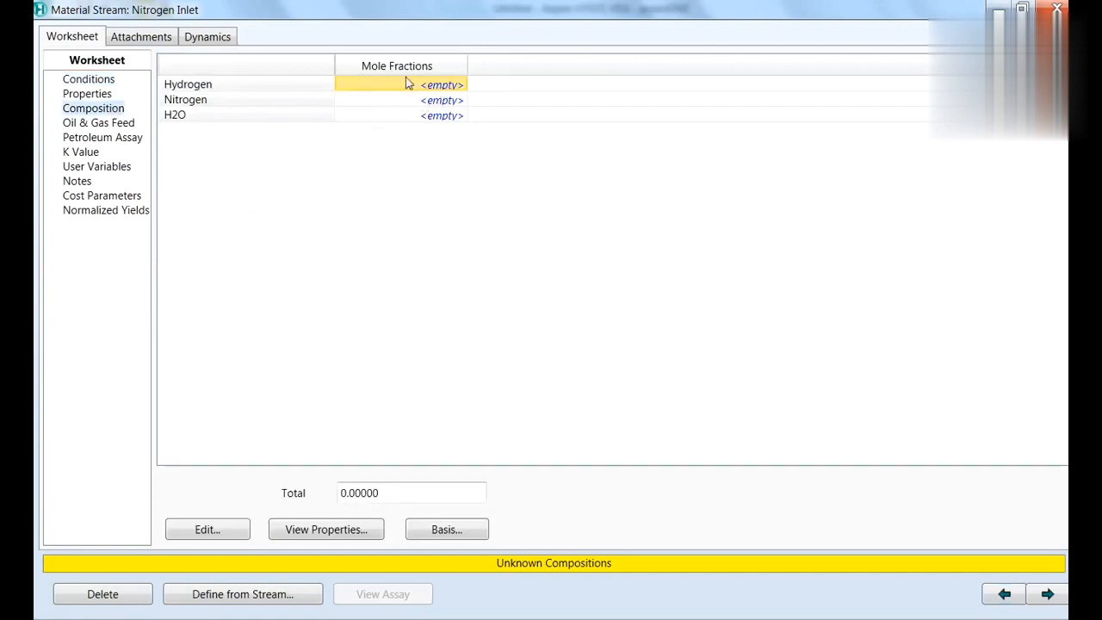
type("0")
key("Return")
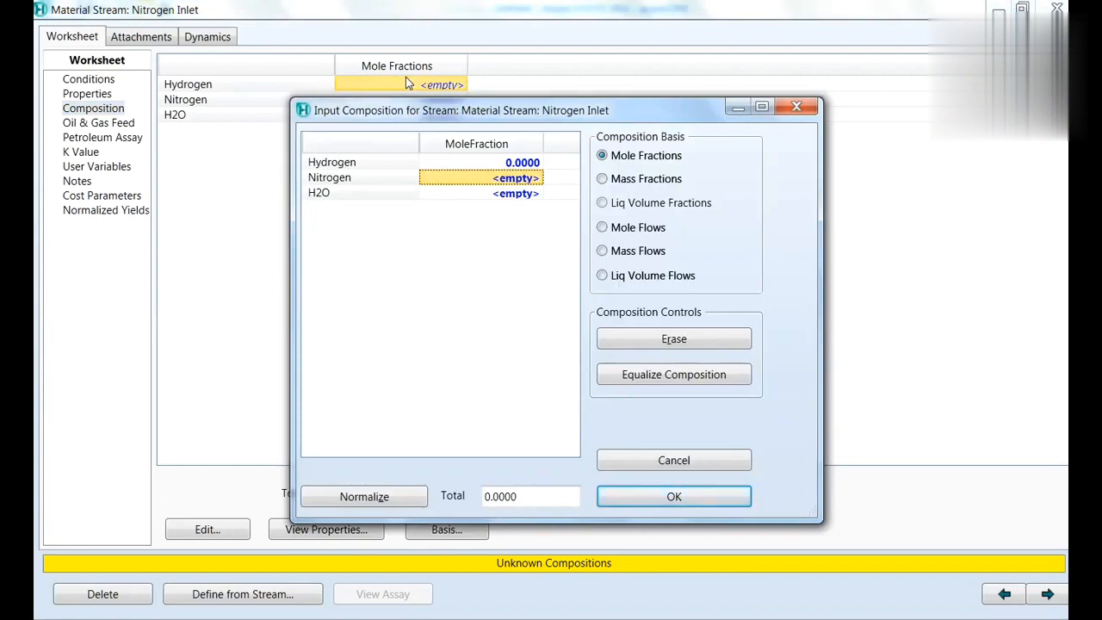
type("1")
key("Return")
type("0")
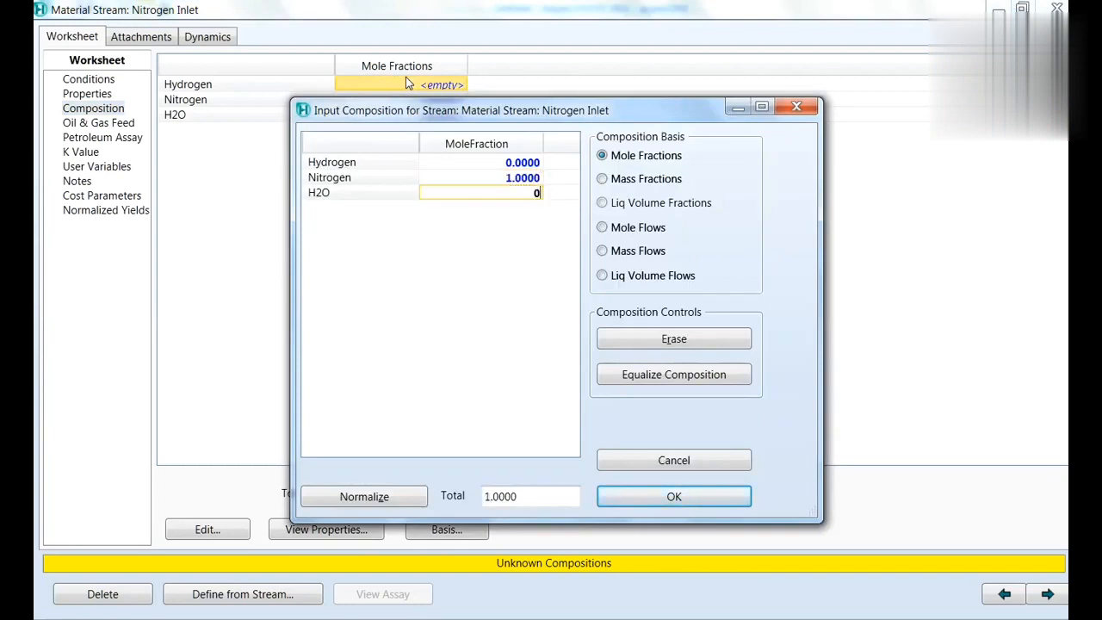
key("Return")
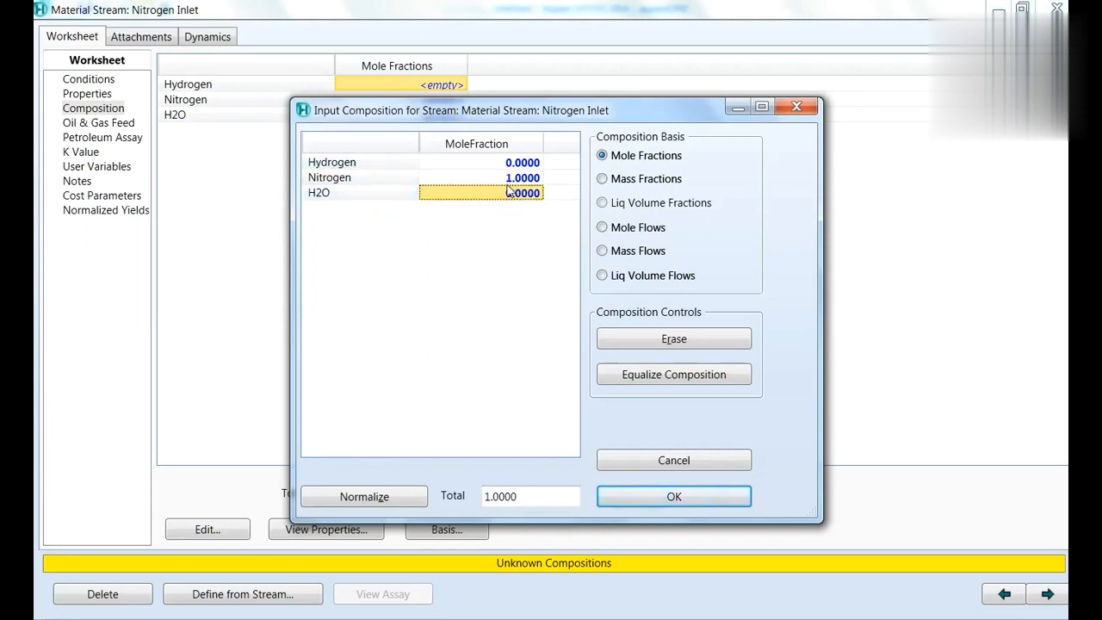
left_click(411, 495)
left_click(705, 499)
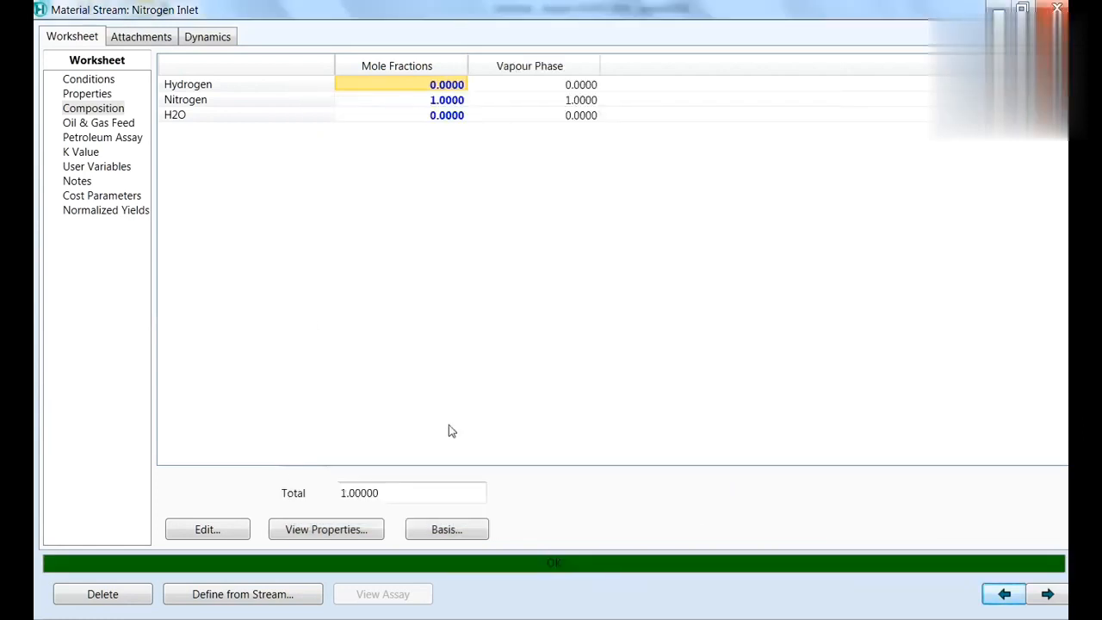
left_click(1057, 8)
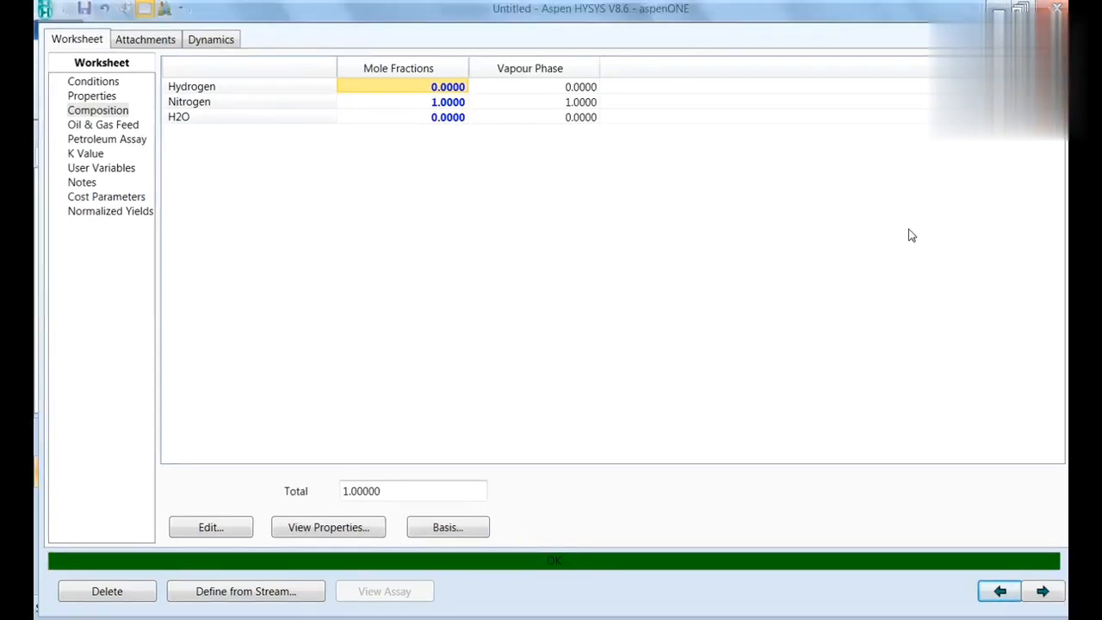
Place a second material stream below Nitrogen Inlet and name it Hydreogen Inlet
left_click_drag(83, 102, 414, 382)
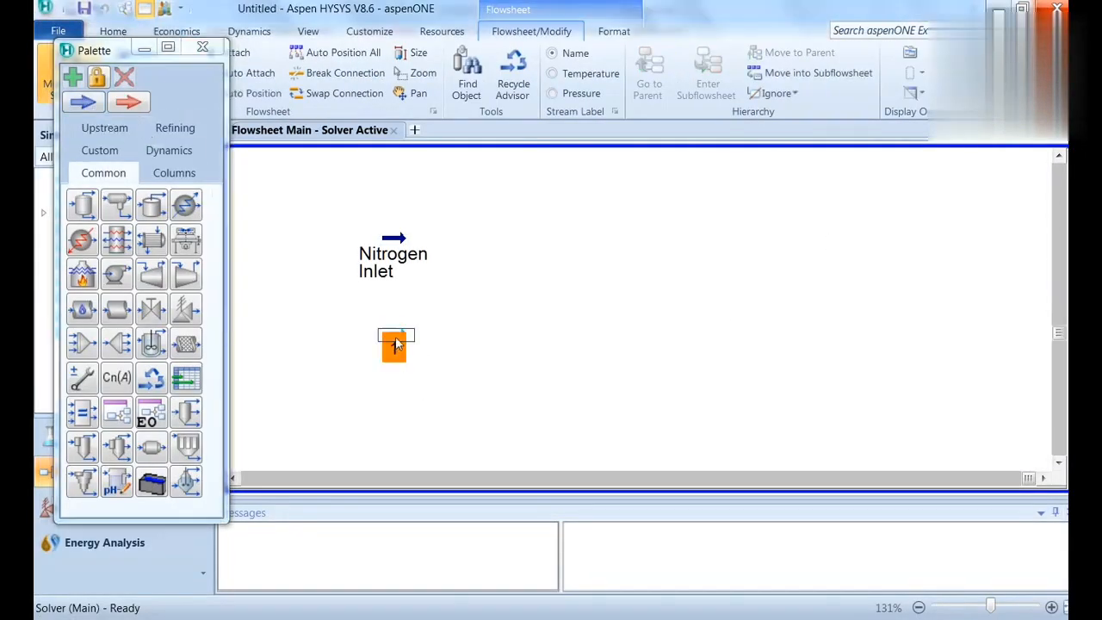
double_click(389, 343)
scroll(629, 175, "down", 3)
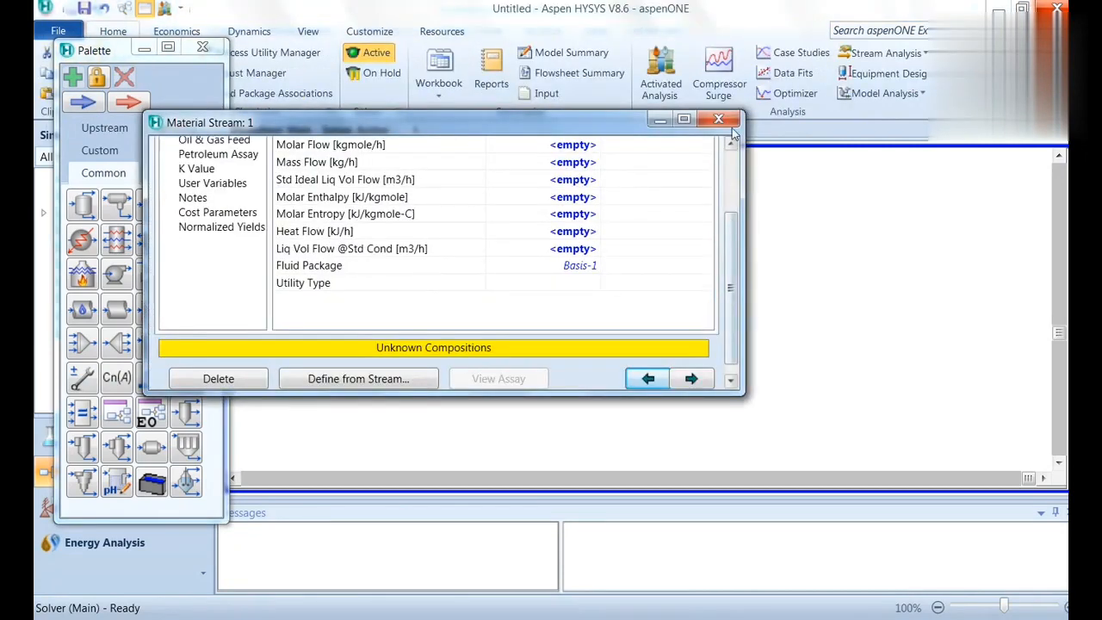
scroll(629, 187, "up", 3)
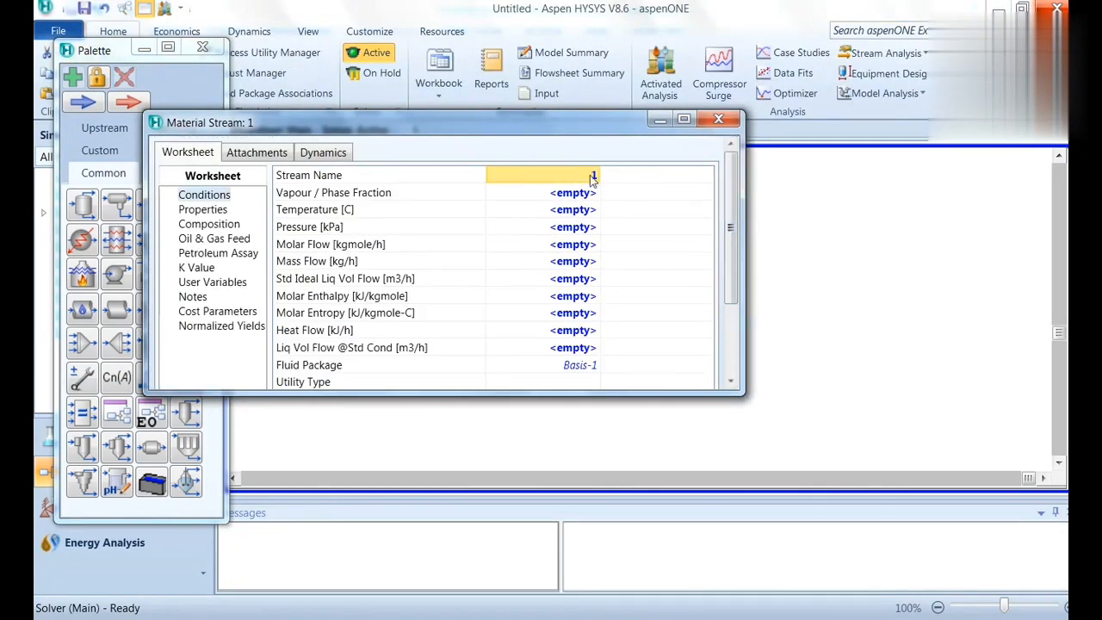
type("Hydreogen Inlet")
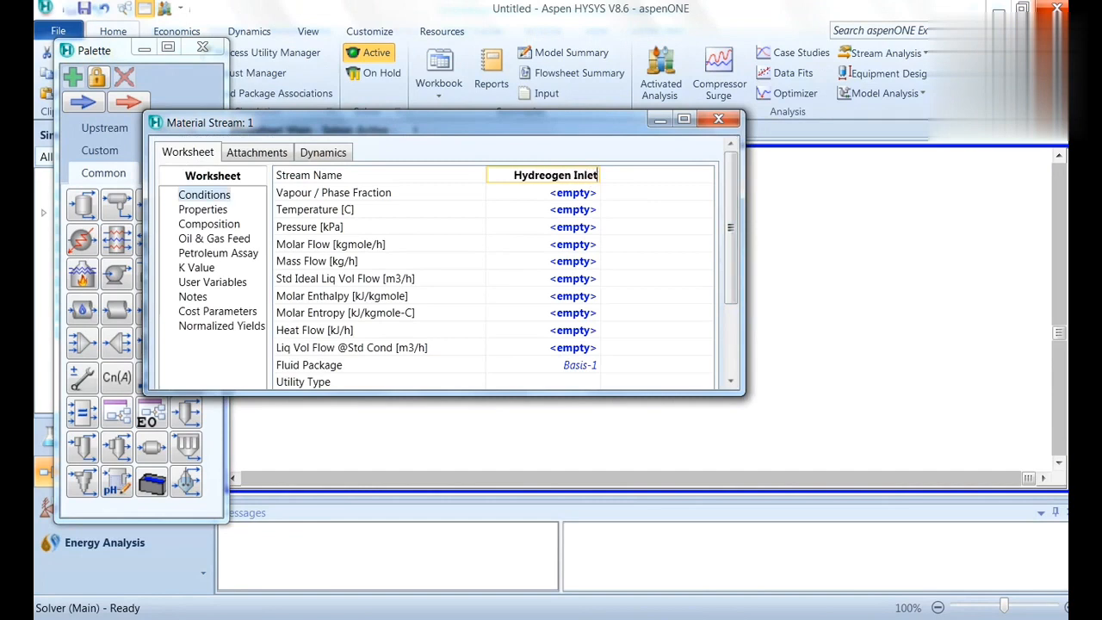
Set the Hydreogen Inlet conditions to 230 C, 6640 kPa and a mass flow of 310 kg/h
left_click(581, 213)
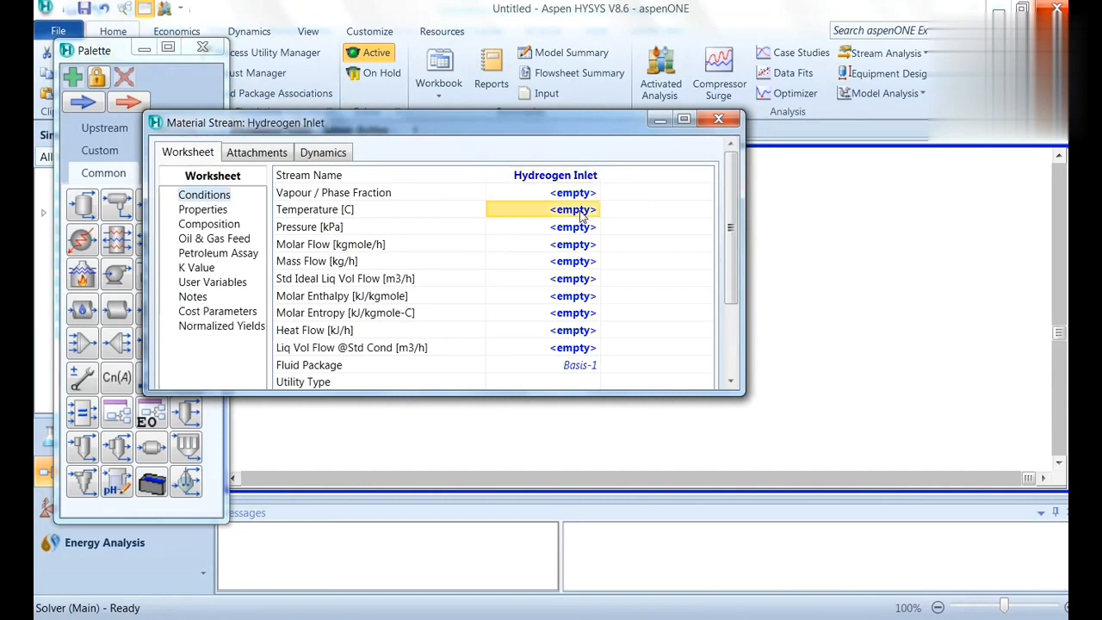
type("230")
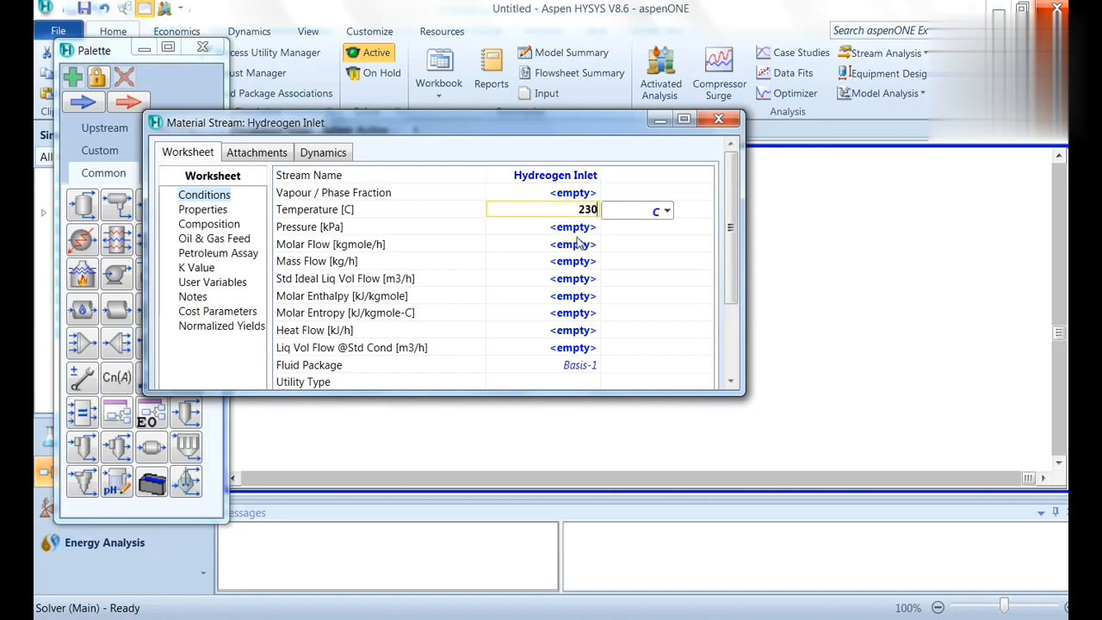
key("Return")
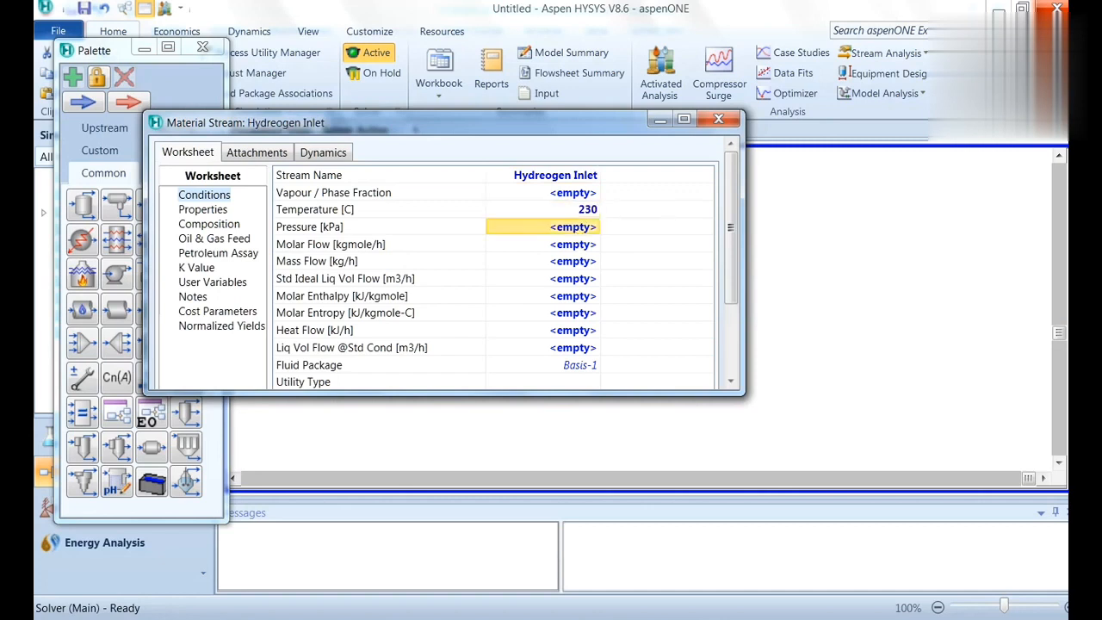
type("664")
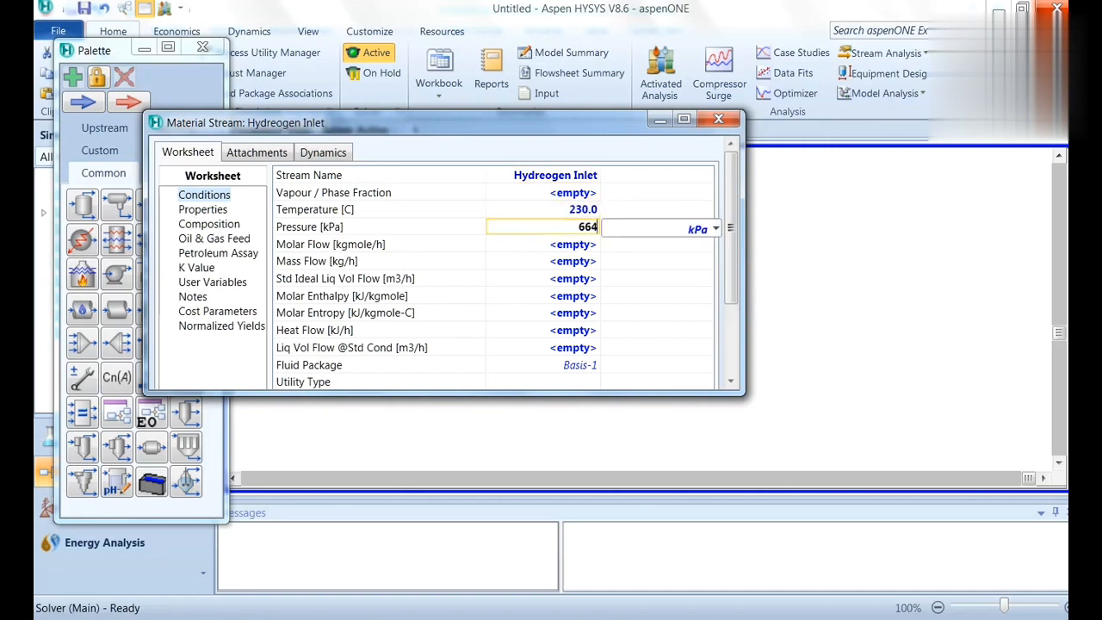
type("0")
left_click(572, 255)
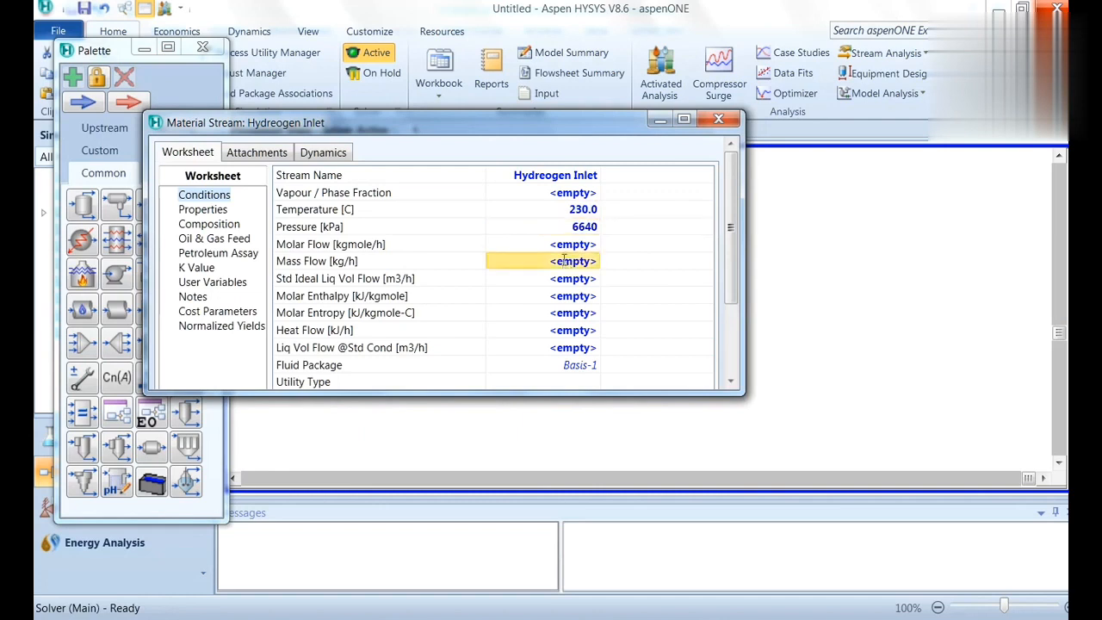
type("310")
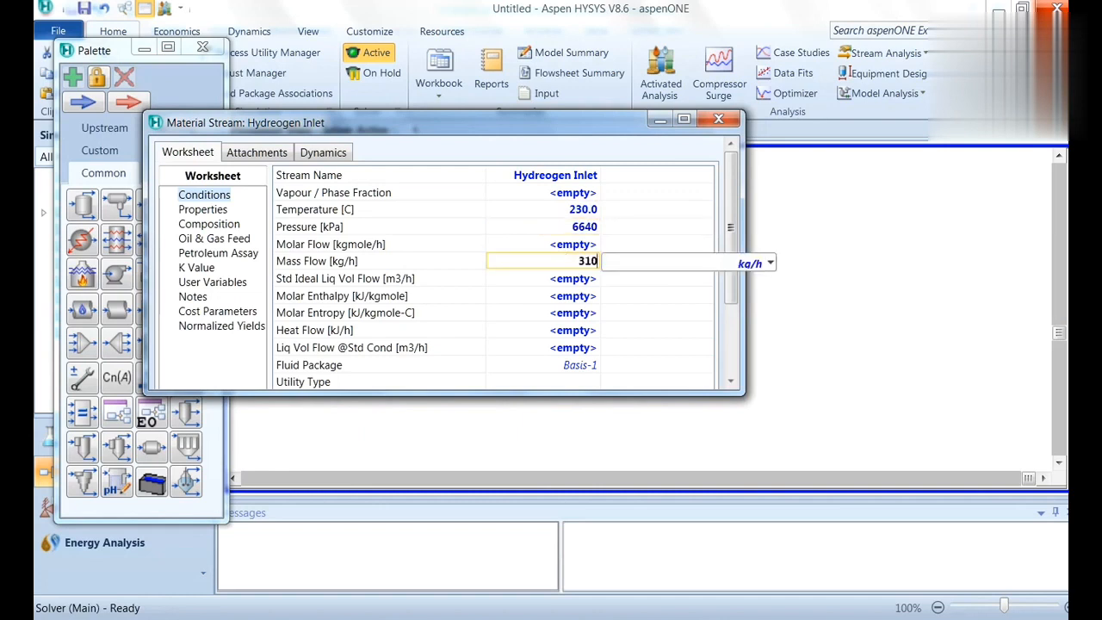
Define the Hydreogen Inlet mole fractions as Hydrogen 1, Nitrogen 0 and H2O 0
left_click(229, 228)
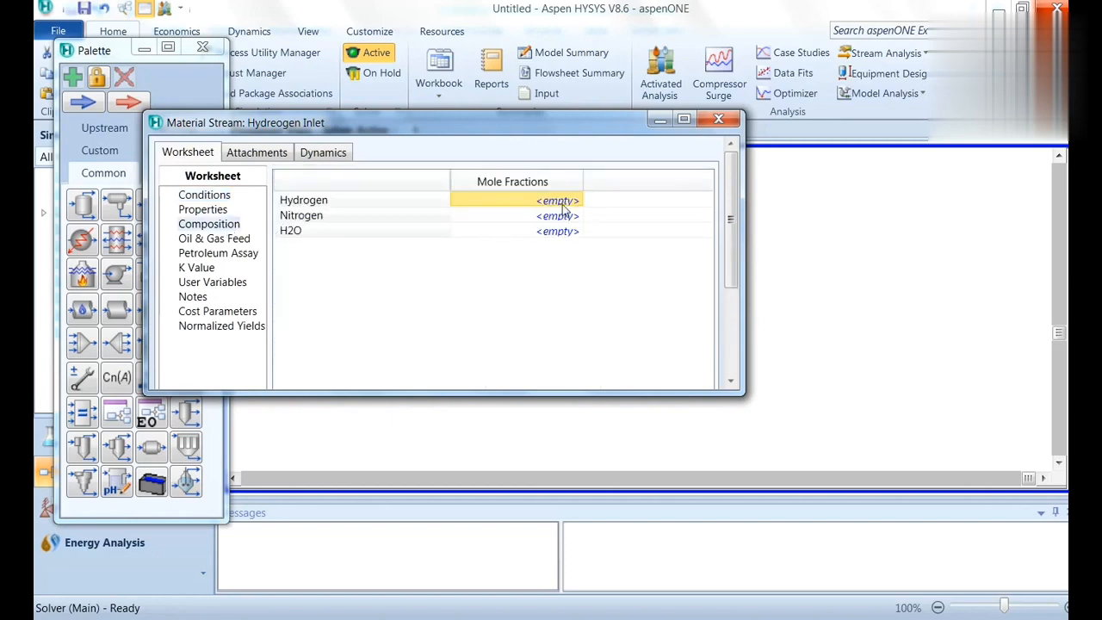
type("1")
key("Return")
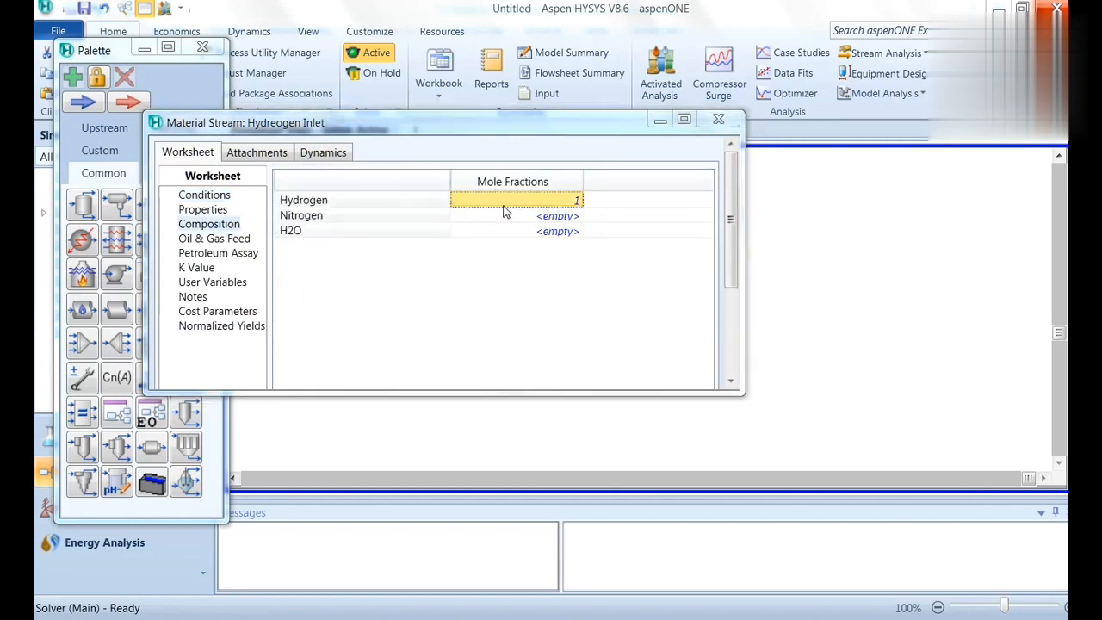
type("0")
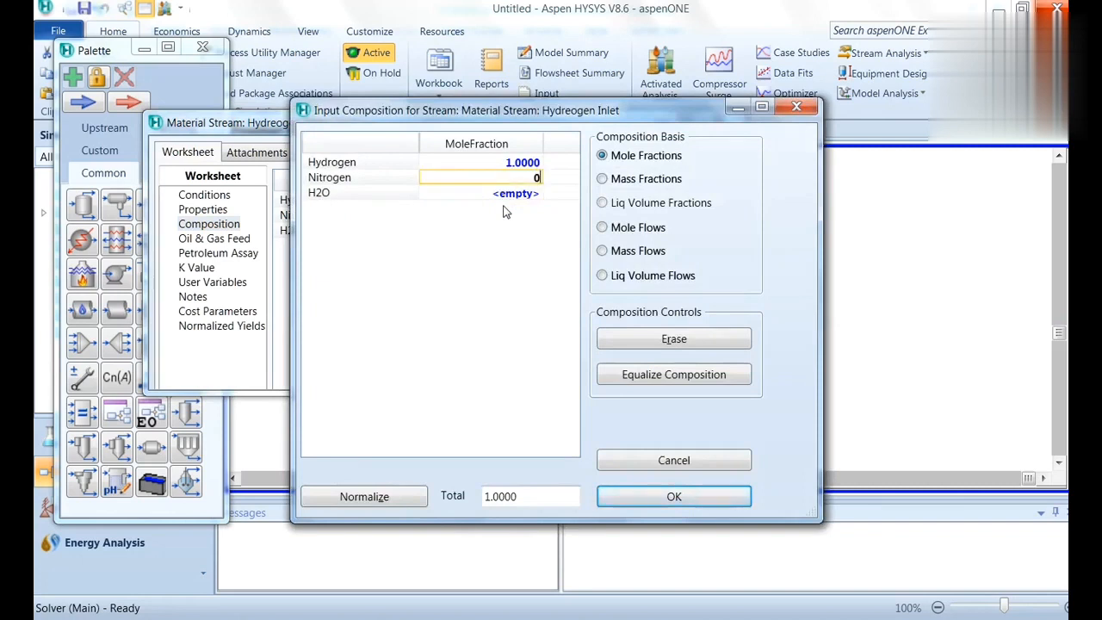
key("Return")
type("0")
key("Return")
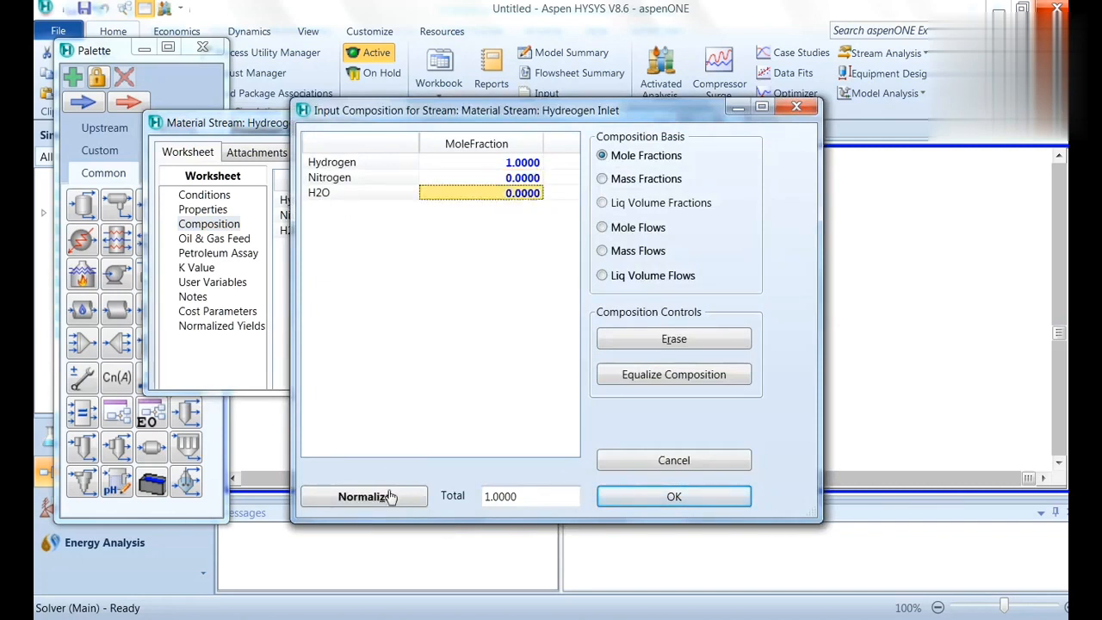
left_click(622, 497)
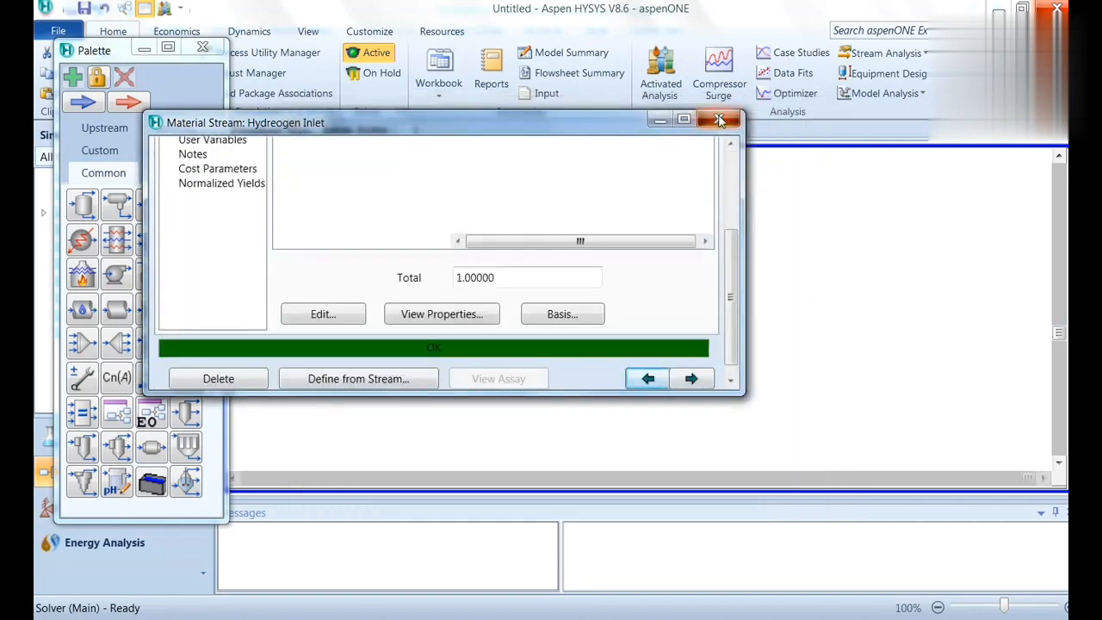
Close the Hydreogen Inlet stream and place a mixer beside the two inlet streams, naming it Mixer
left_click(720, 120)
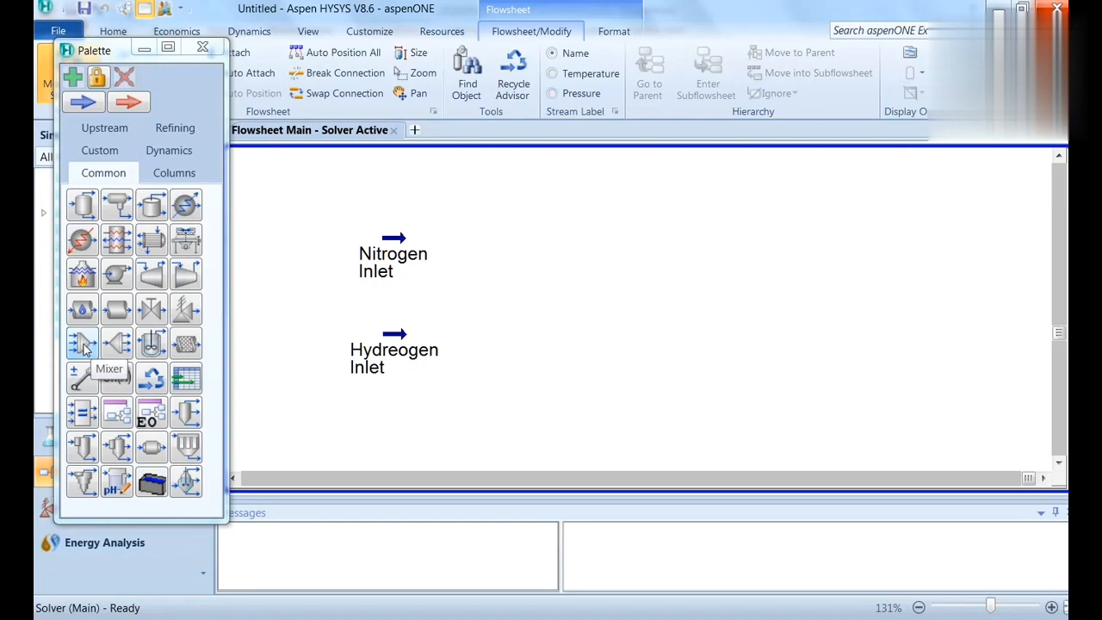
left_click_drag(82, 345, 534, 284)
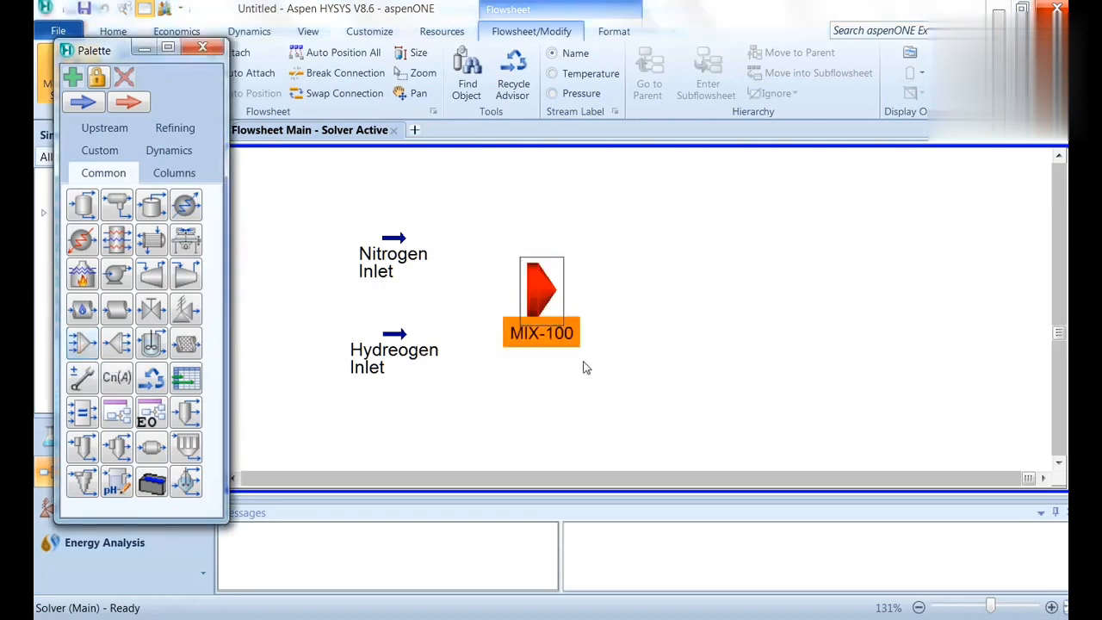
double_click(529, 286)
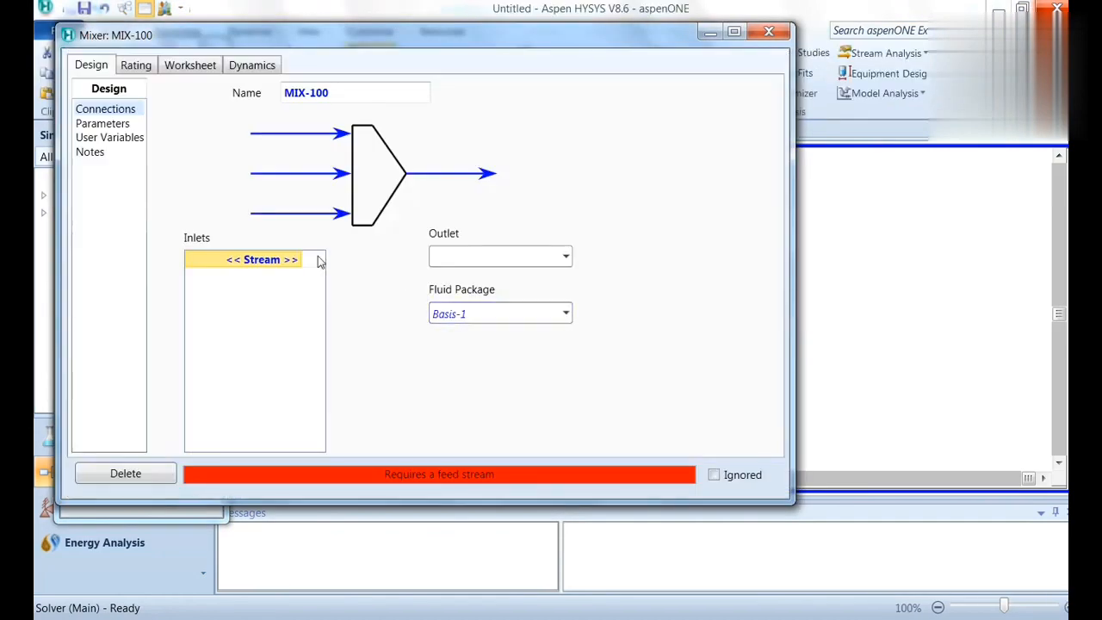
left_click(345, 95)
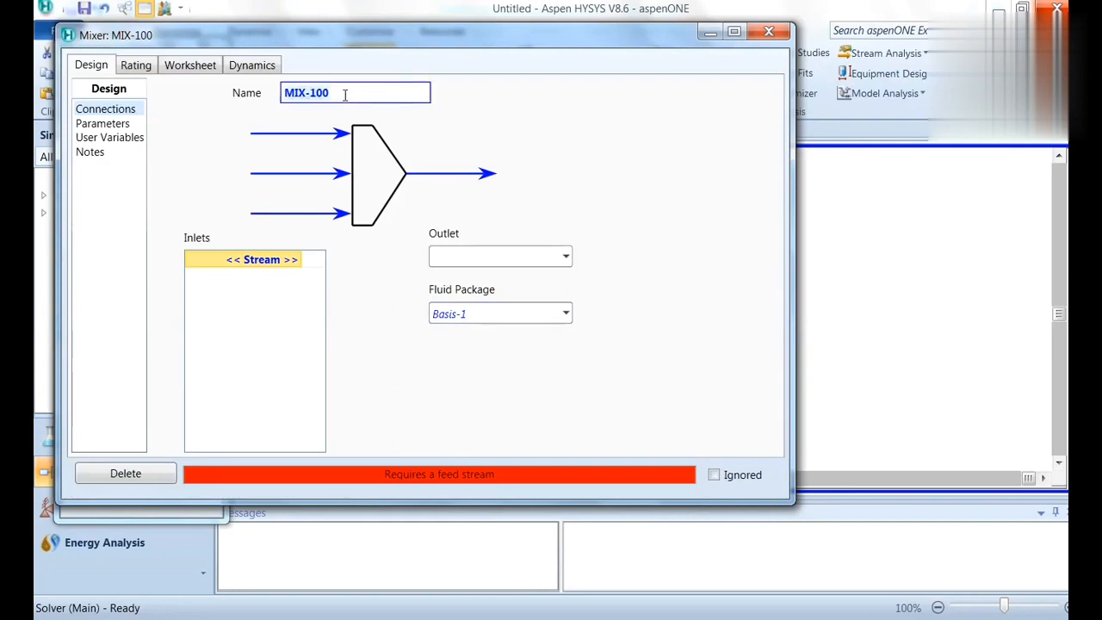
type("Mixer")
Connect Hydreogen Inlet and Nitrogen Inlet as the inlet streams of the mixer
left_click(298, 263)
left_click(298, 264)
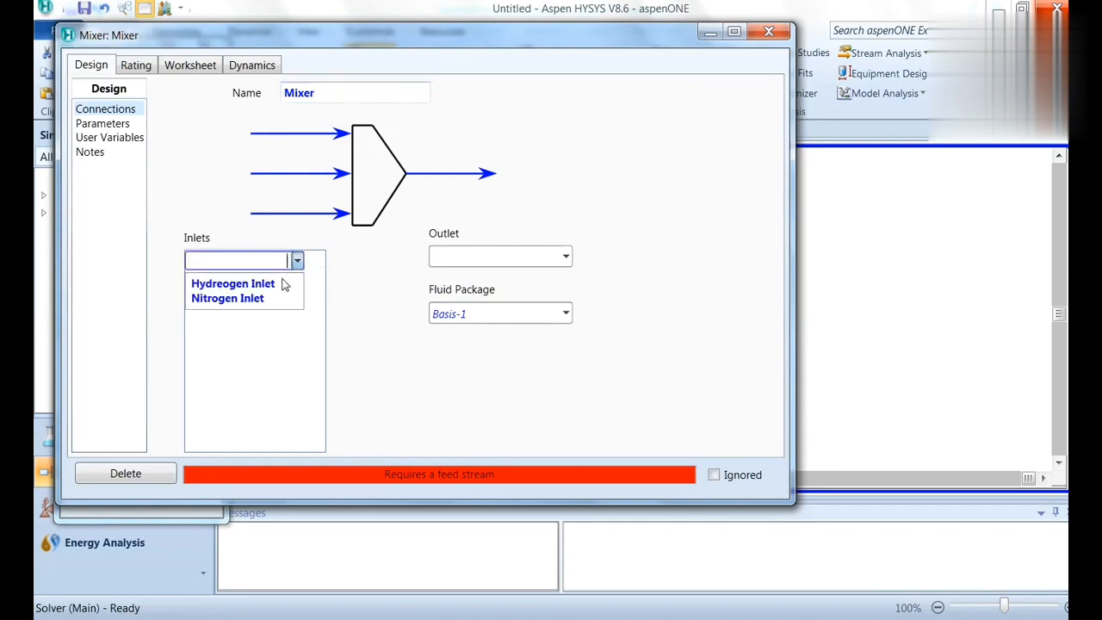
left_click(290, 284)
left_click(298, 279)
left_click(298, 278)
left_click(301, 303)
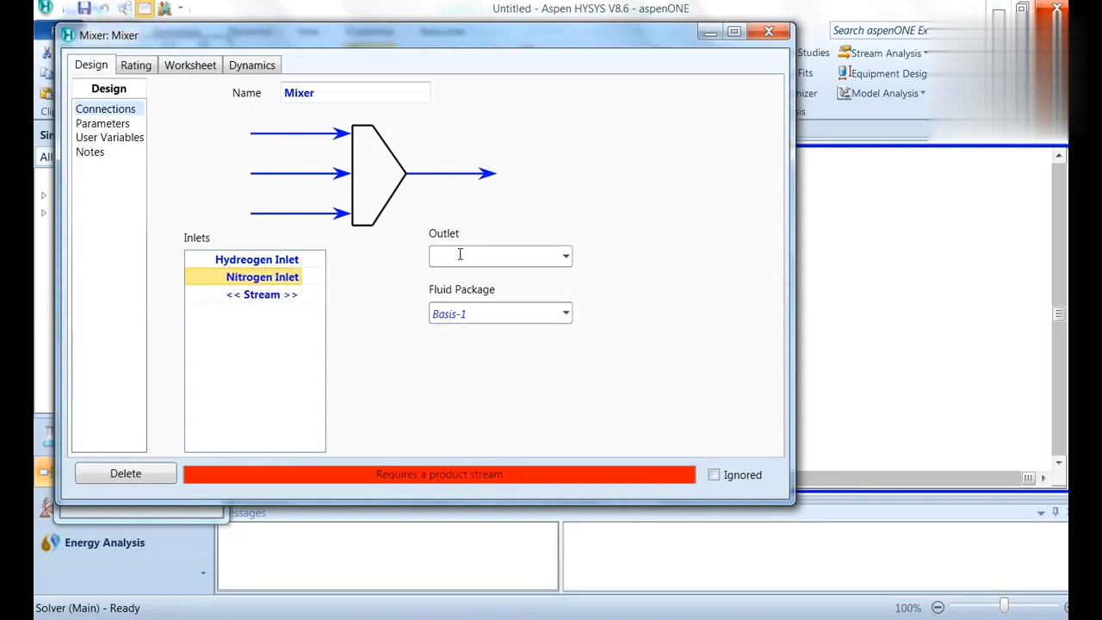
Create the mixer's outlet stream as Gas Mixture and close the mixer
type("Gas Mixtu")
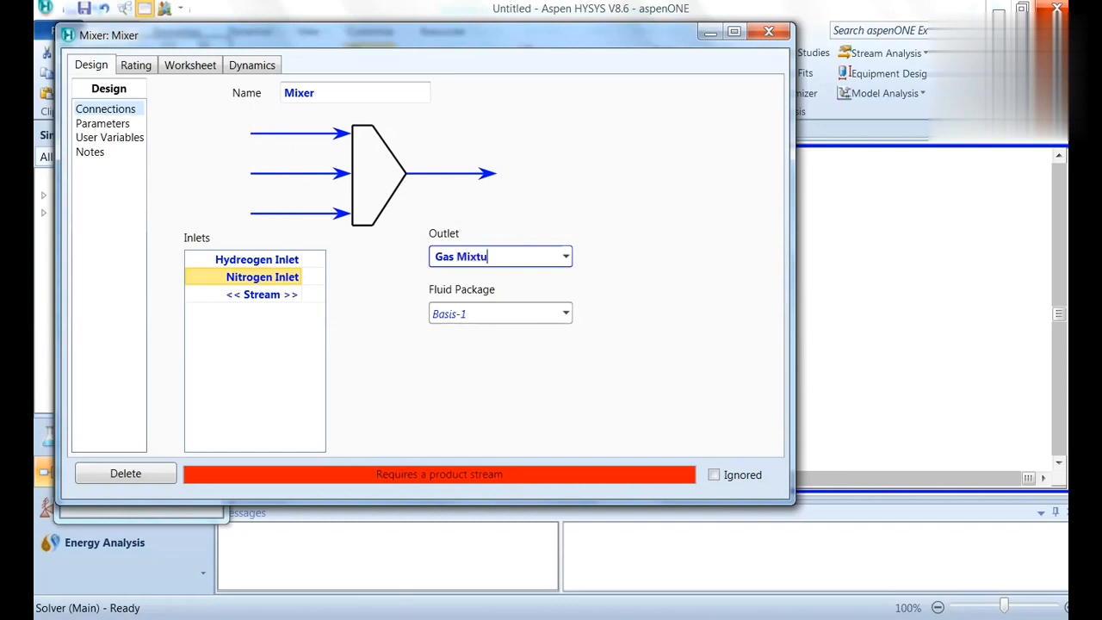
type("re")
key("Return")
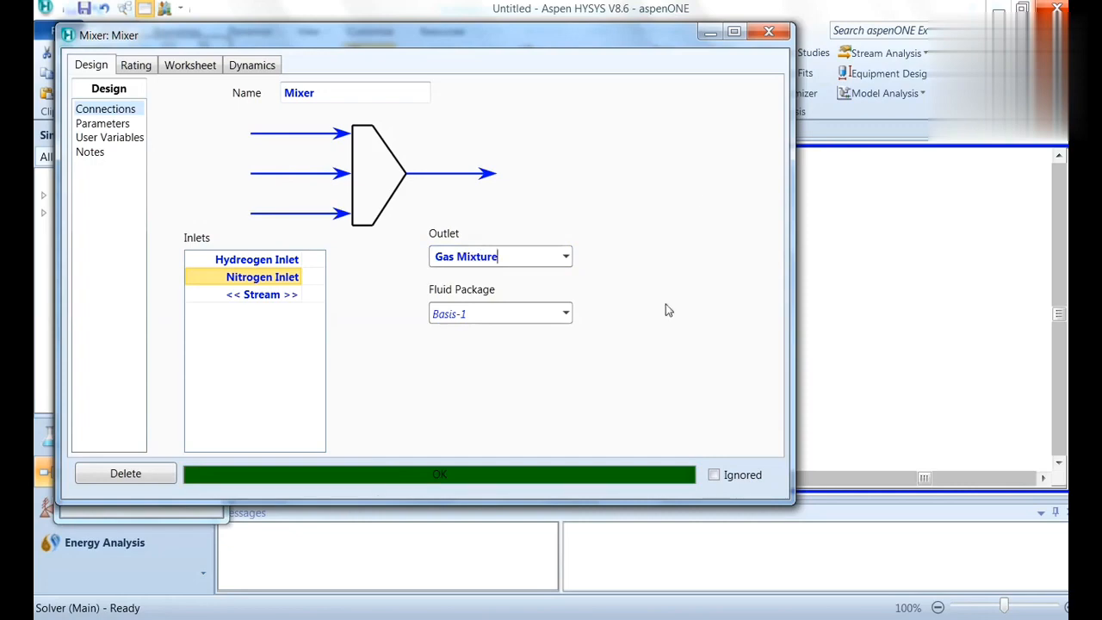
left_click(769, 31)
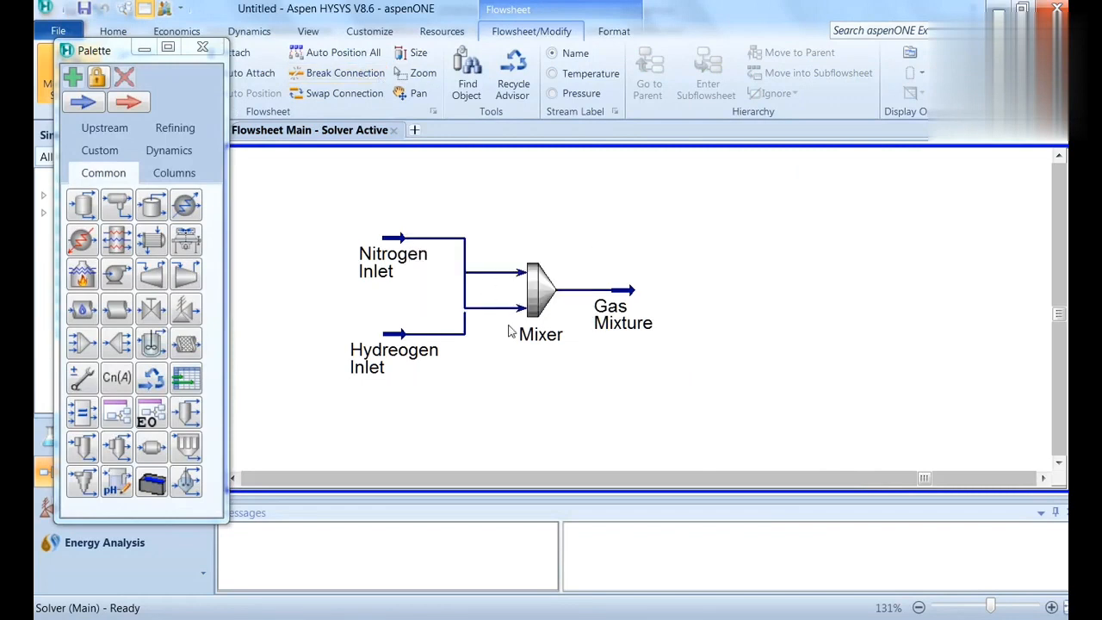
Place a new material stream beyond and above the Gas Mixture stream and name it Cold Water Inlet
mouse_move(409, 310)
left_click(82, 101)
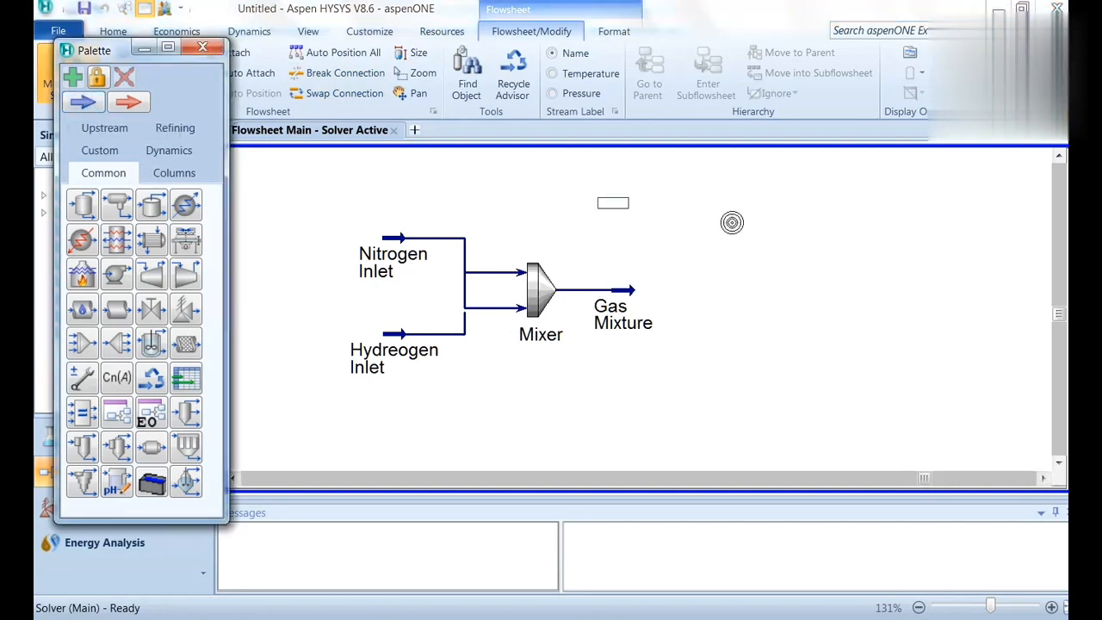
left_click(731, 216)
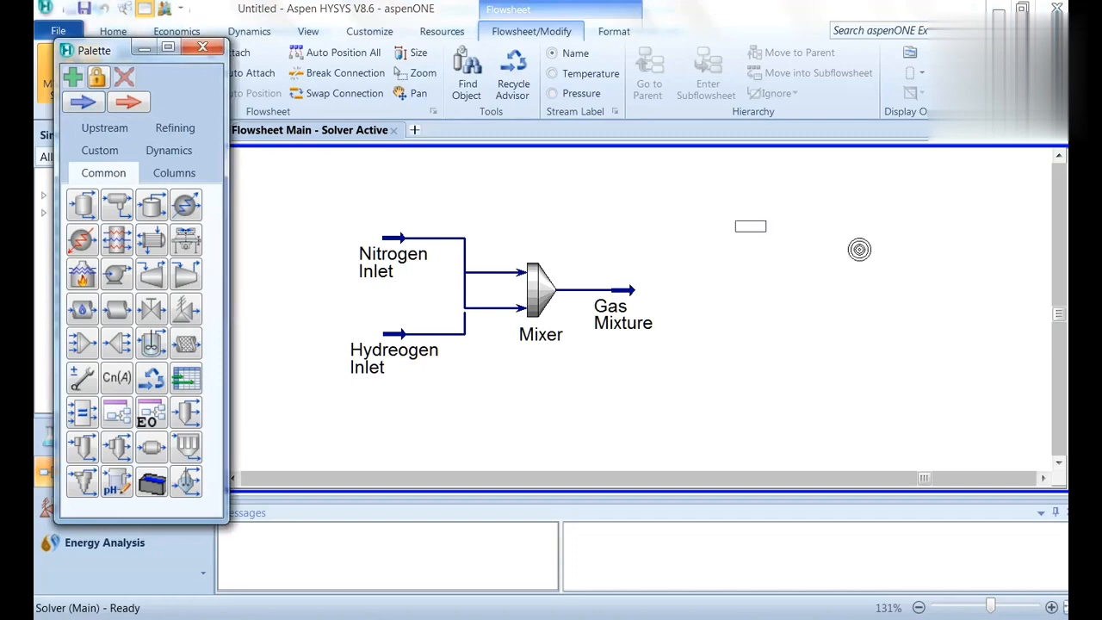
double_click(749, 235)
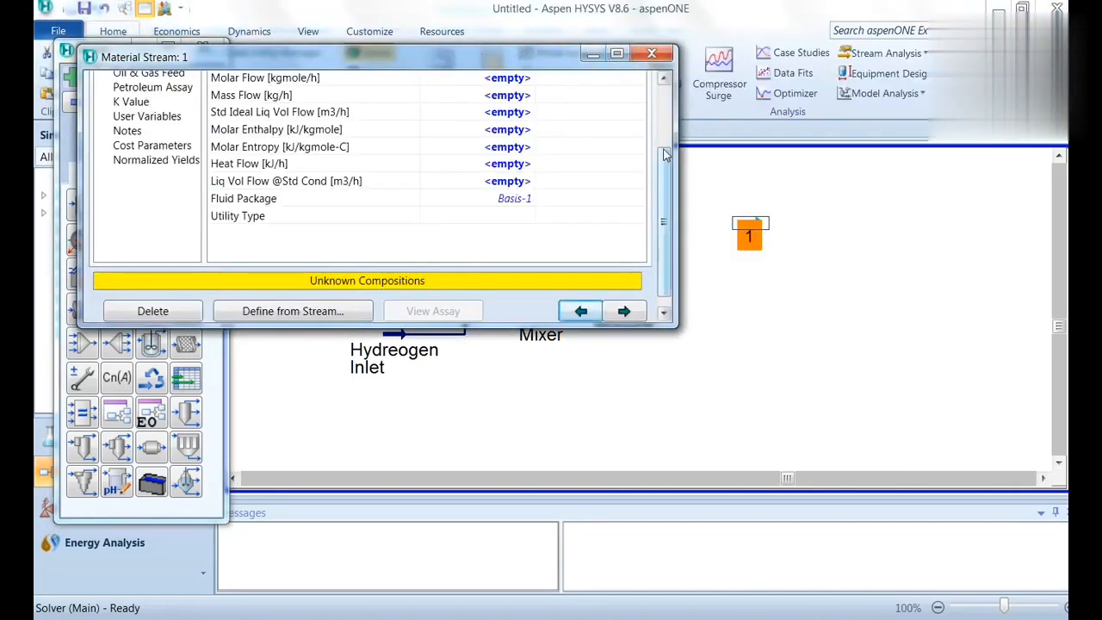
left_click_drag(663, 162, 657, 96)
type("C")
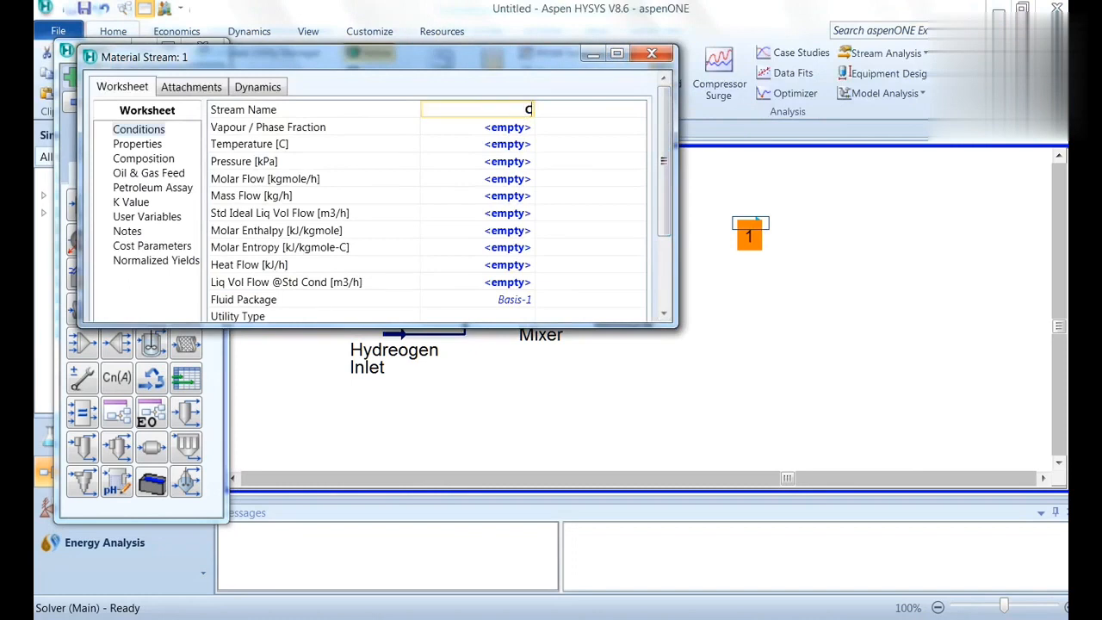
type("old Water Inlet")
Set the Cold Water Inlet temperature to 30 C and its pressure to 10 atm
left_click(527, 149)
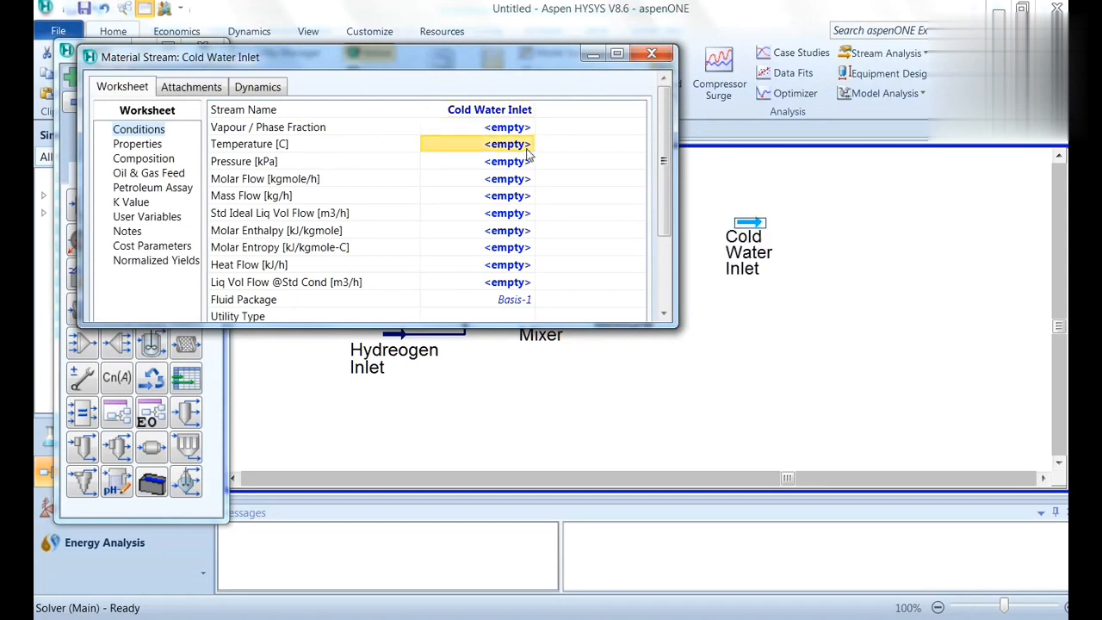
type("30")
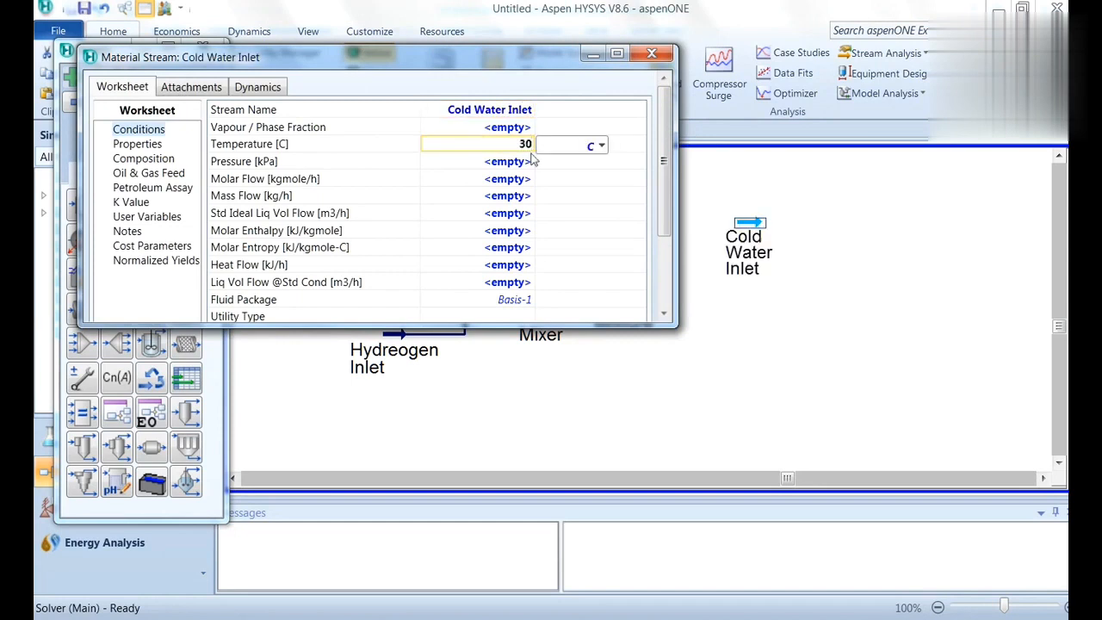
left_click(529, 161)
left_click(528, 161)
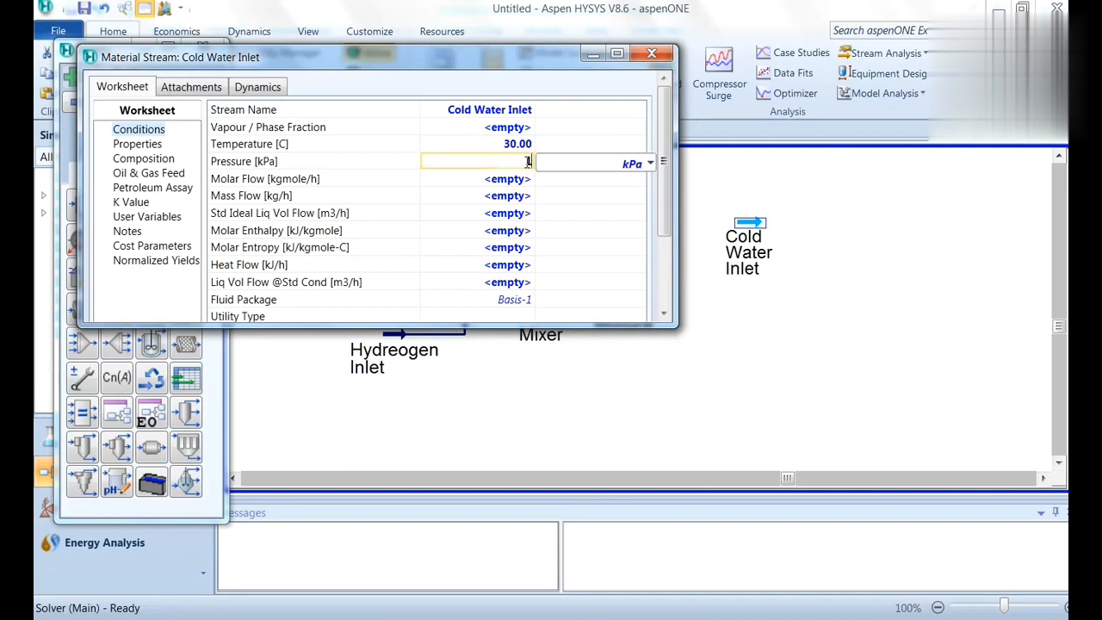
left_click(650, 162)
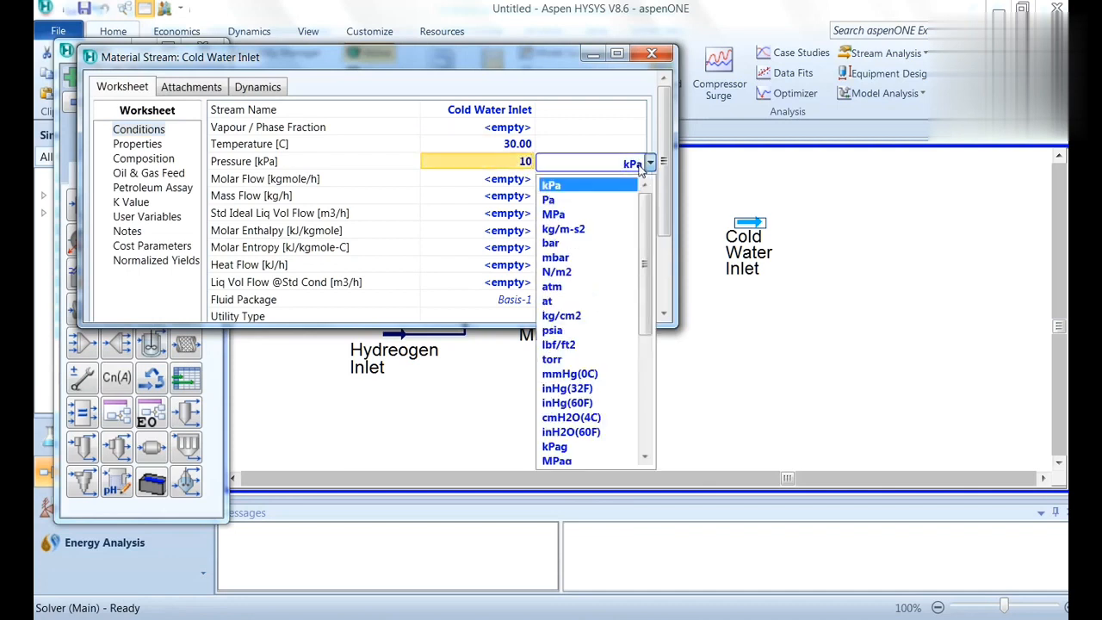
left_click(600, 287)
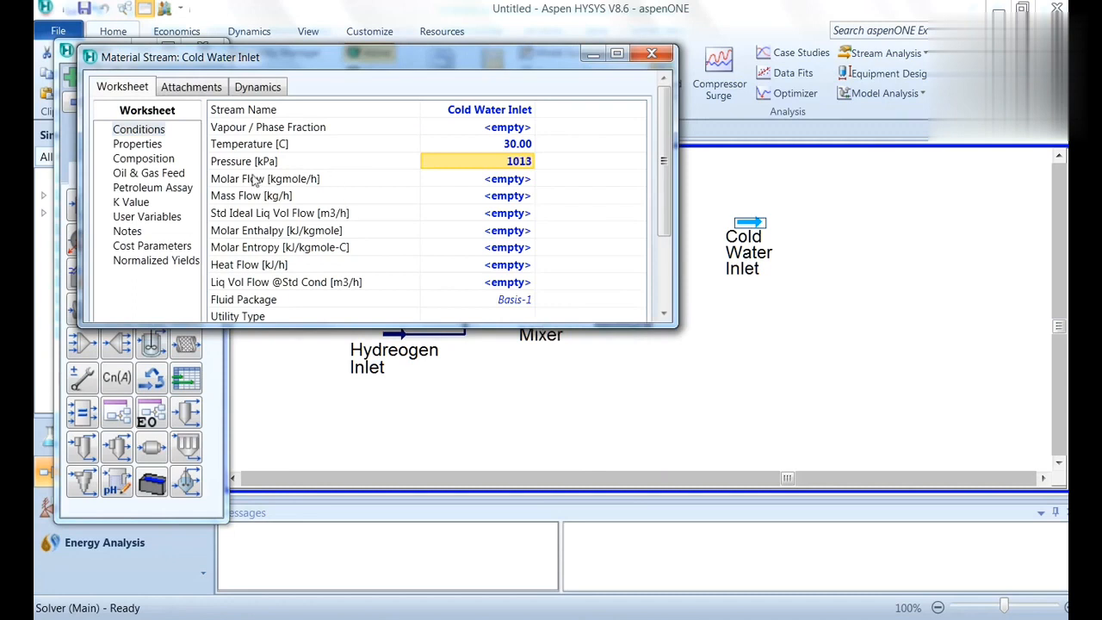
Define the Cold Water Inlet mole fractions as Hydrogen 0, Nitrogen 0 and H2O 1, and close the stream
left_click(157, 160)
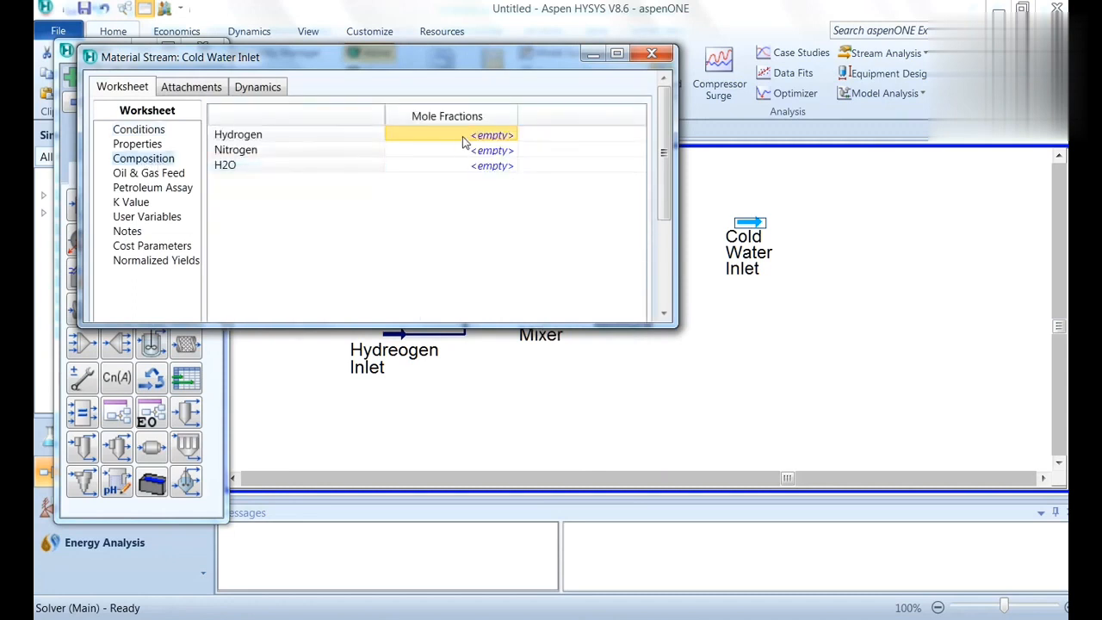
type("0")
key("Return")
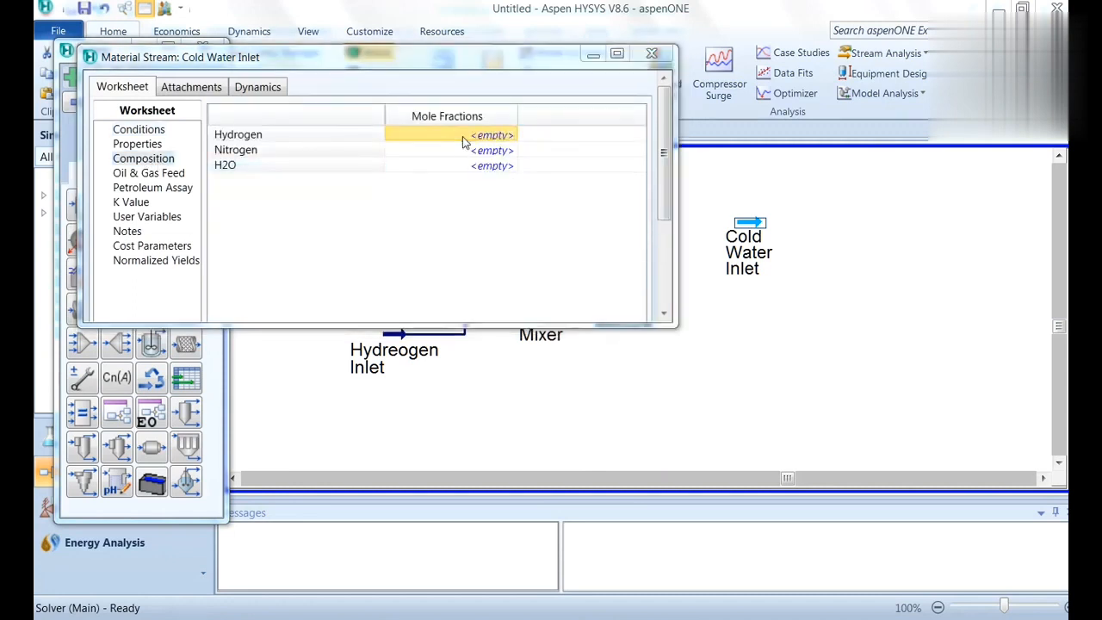
type("0")
key("Return")
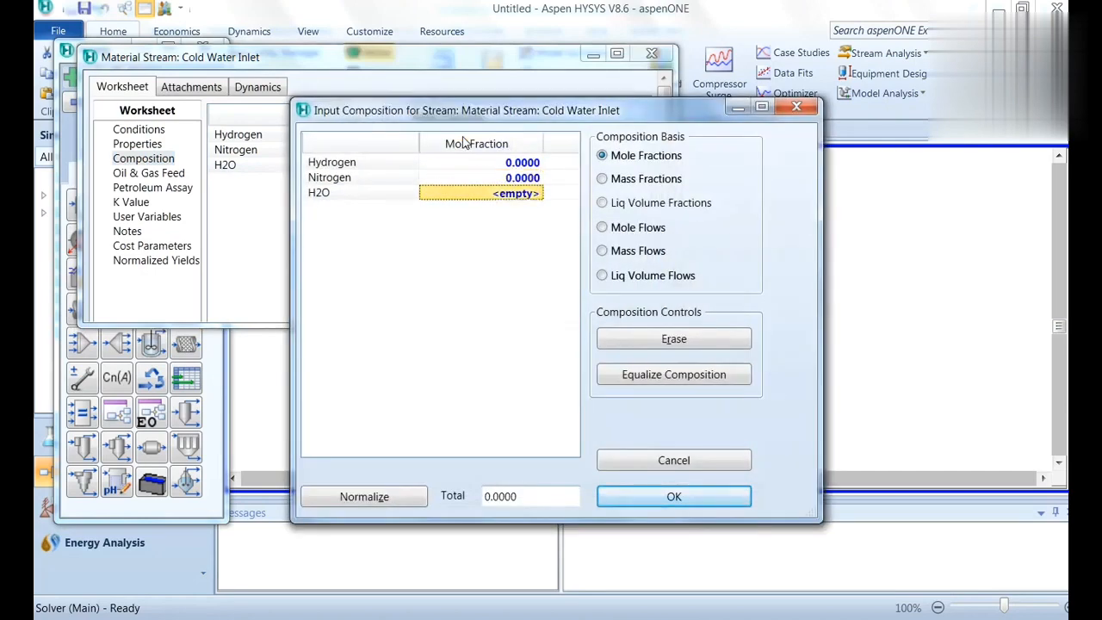
type("1")
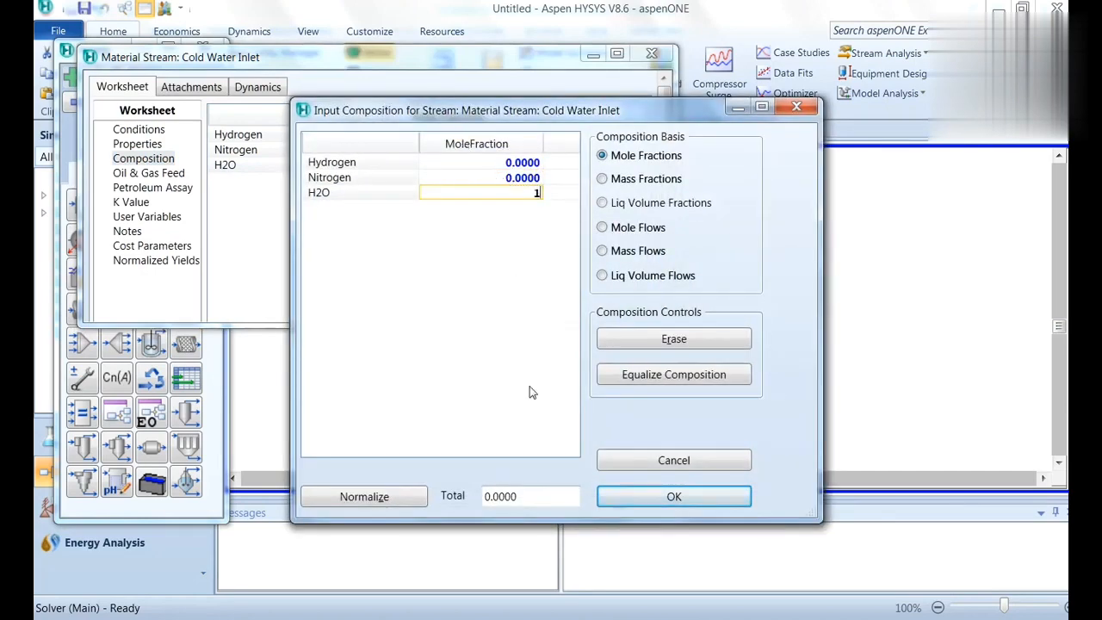
left_click(648, 500)
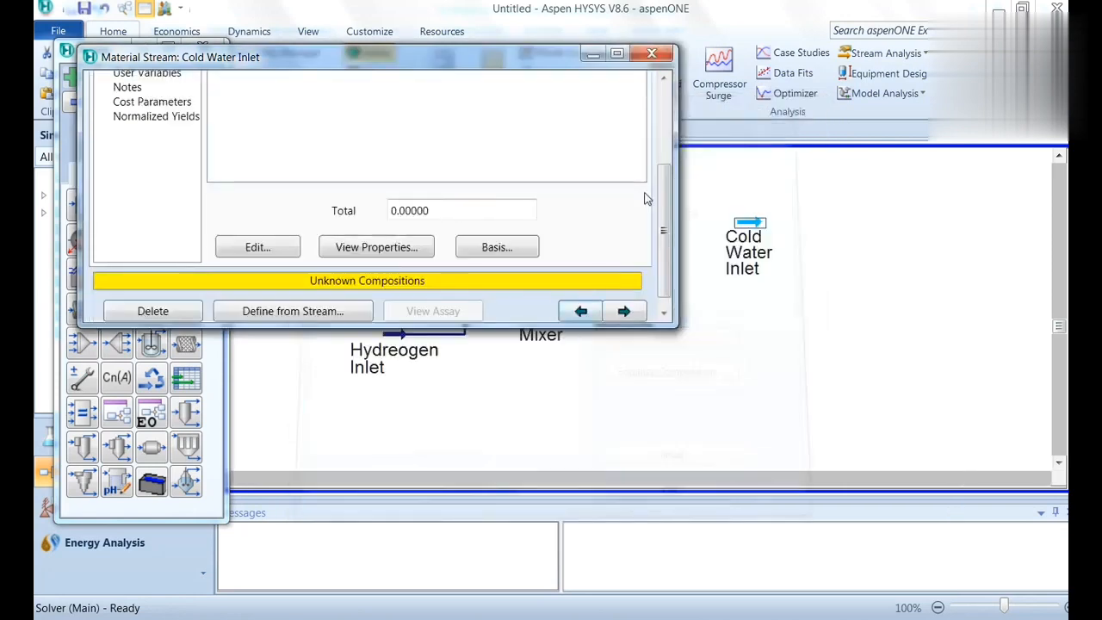
left_click(652, 54)
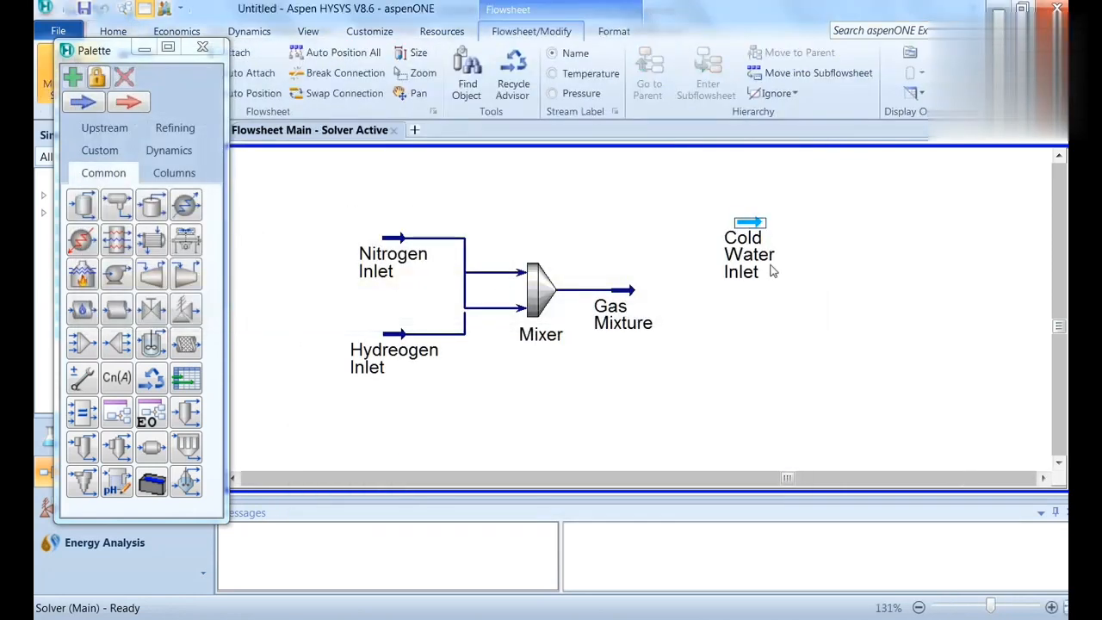
Place another material stream below Cold Water Inlet and name it Water Outlet
mouse_move(762, 278)
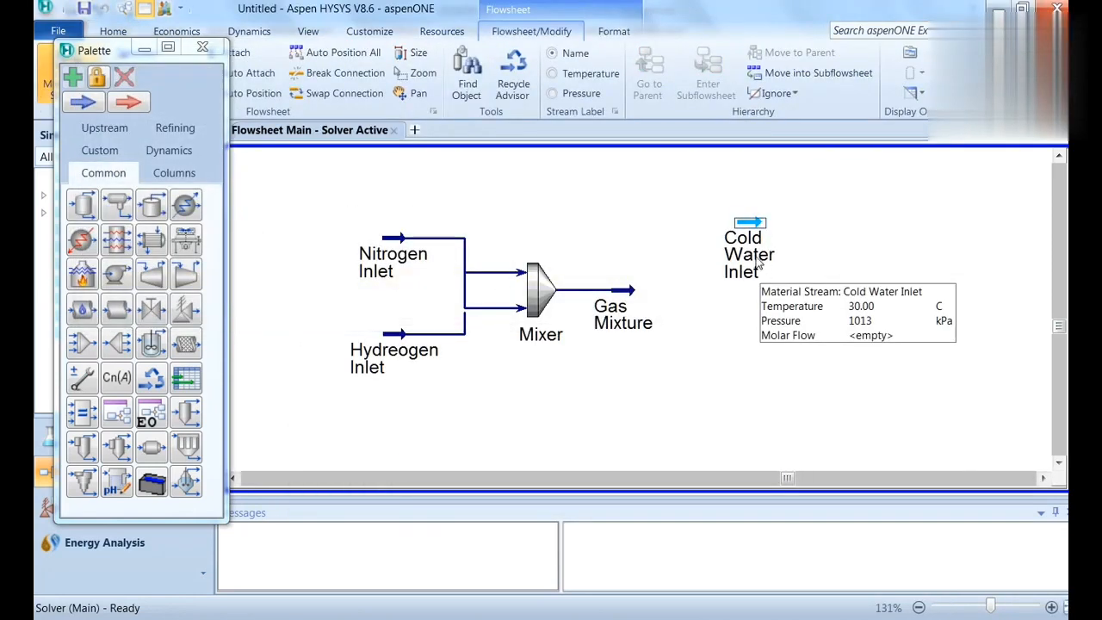
left_click(84, 104)
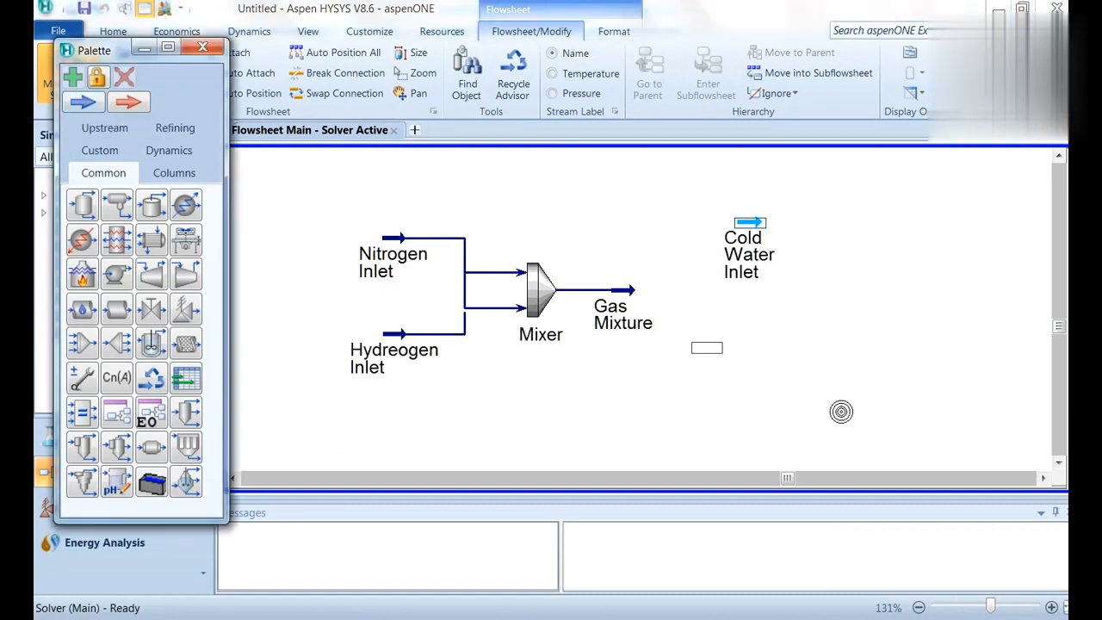
left_click(741, 360)
double_click(741, 360)
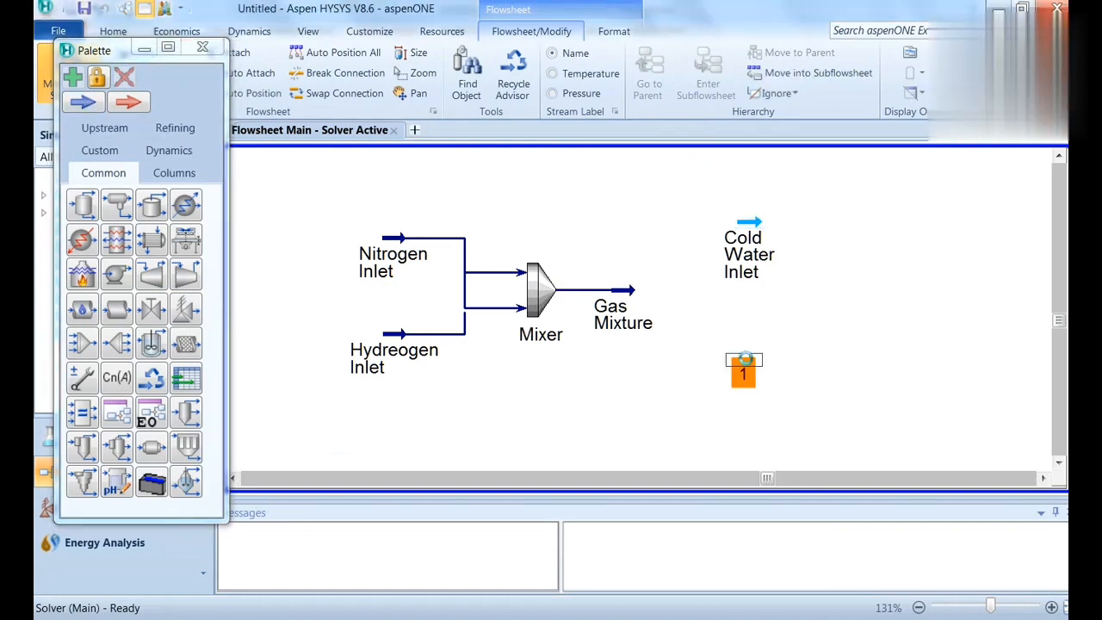
scroll(543, 129, "down", 3)
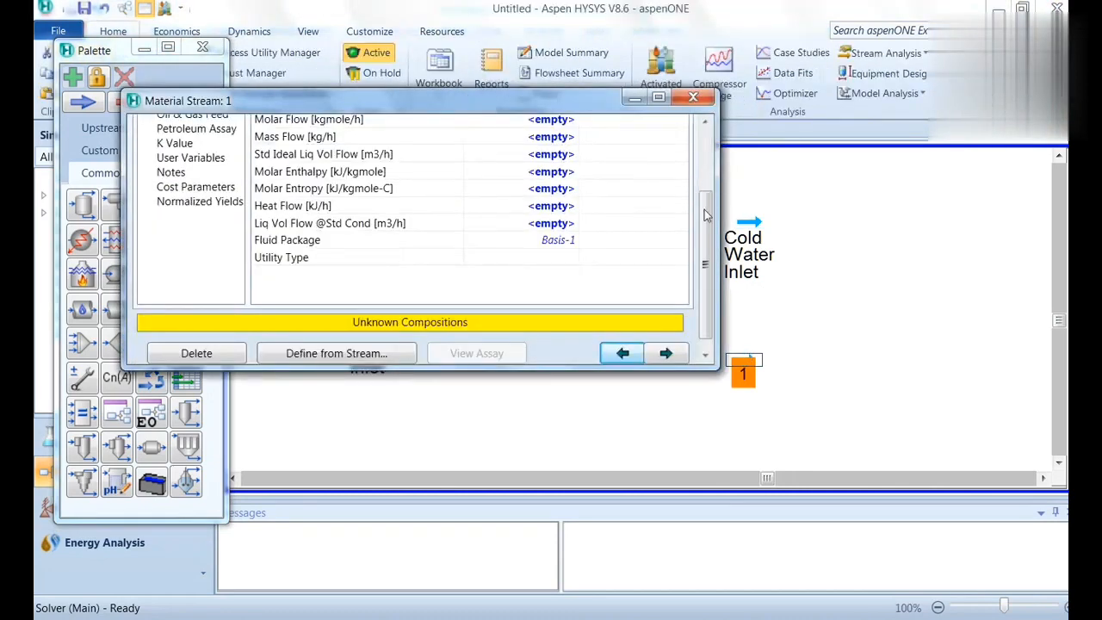
scroll(551, 142, "up", 5)
type("W")
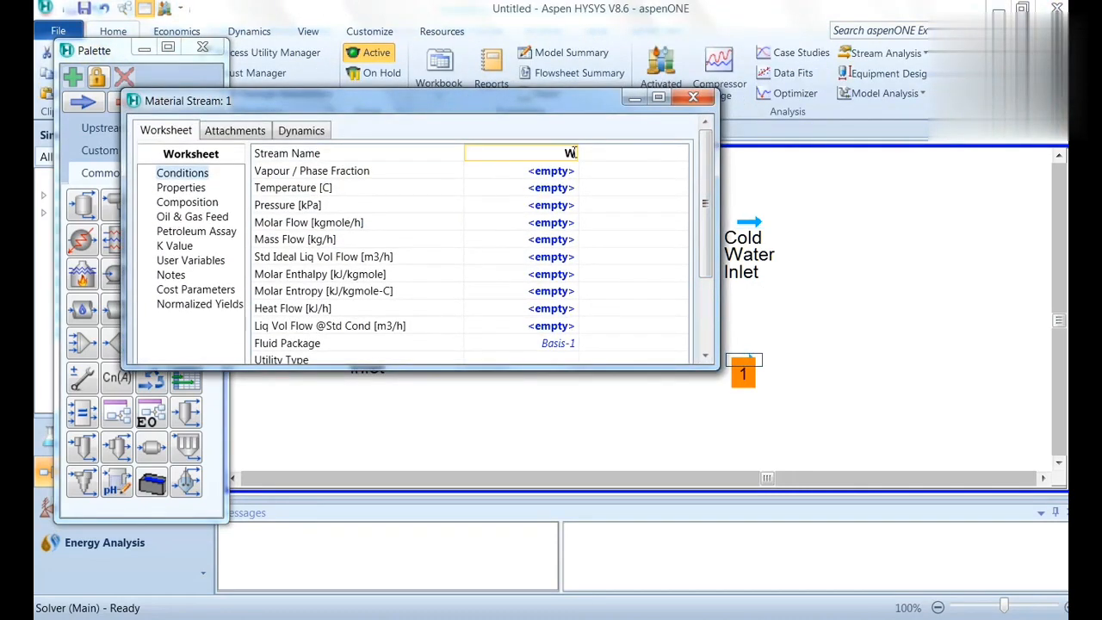
type("ater Outlet")
Set the Water Outlet temperature to 57 C and its pressure to 10 atm
left_click(550, 191)
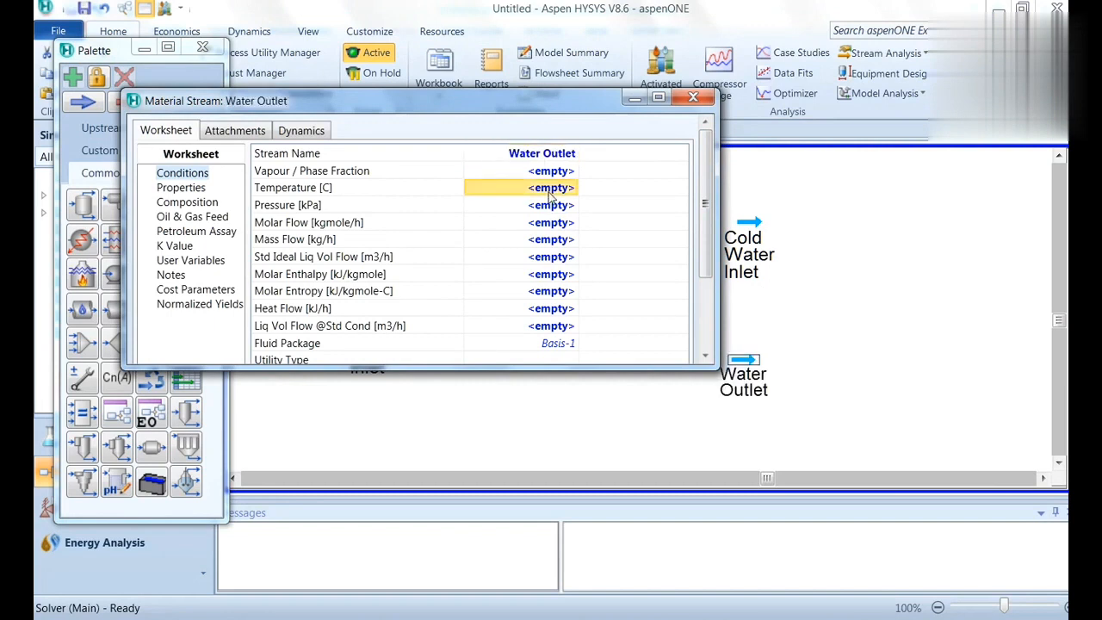
type("57")
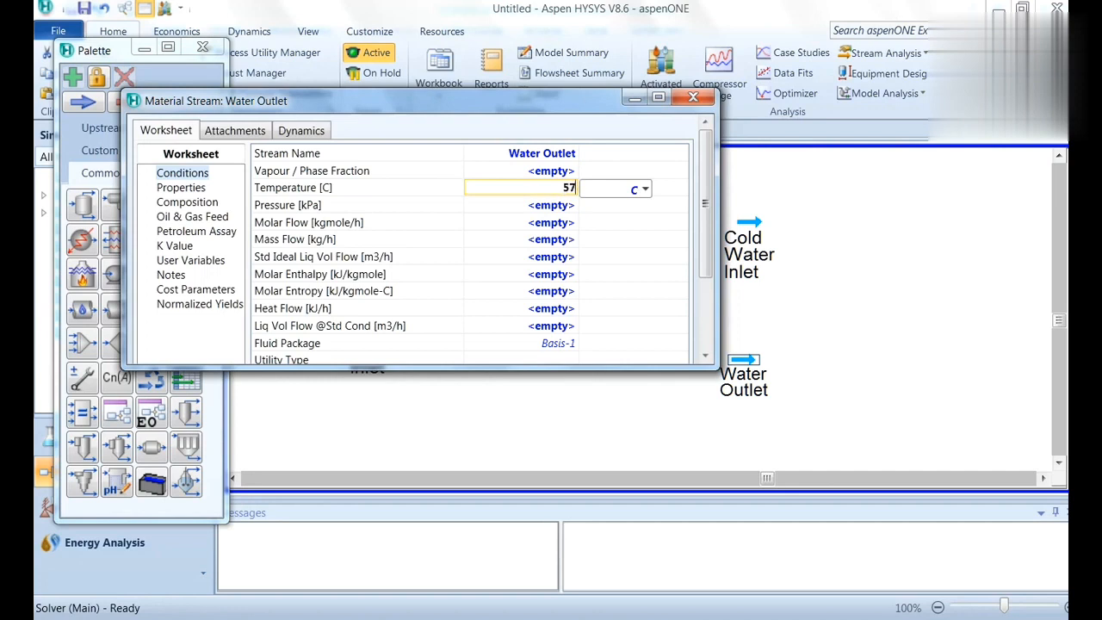
left_click(547, 204)
type("10")
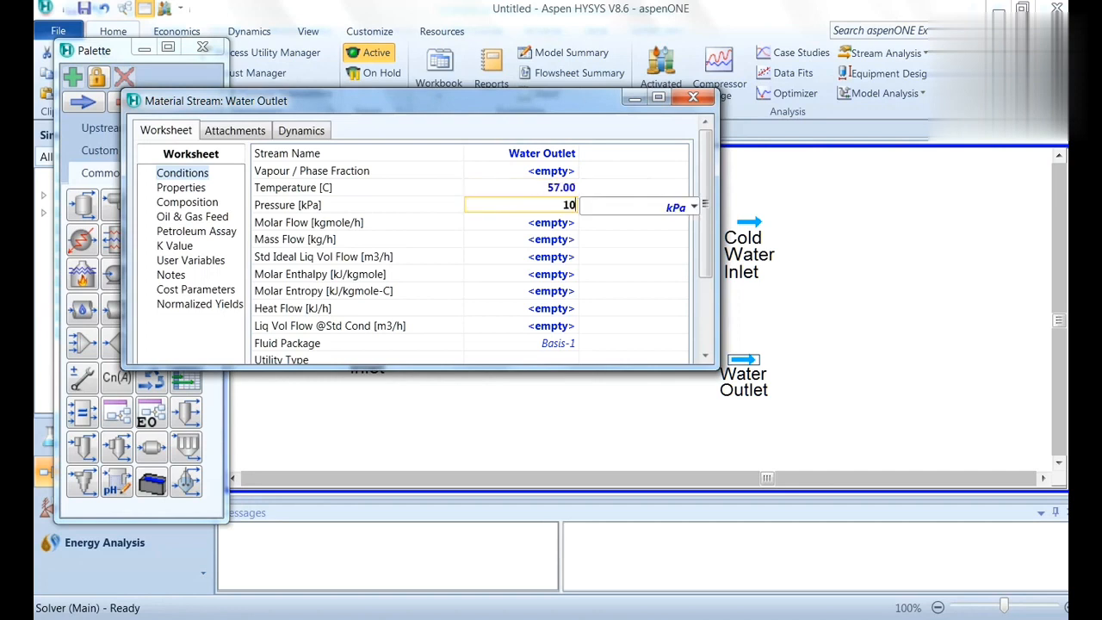
left_click(681, 209)
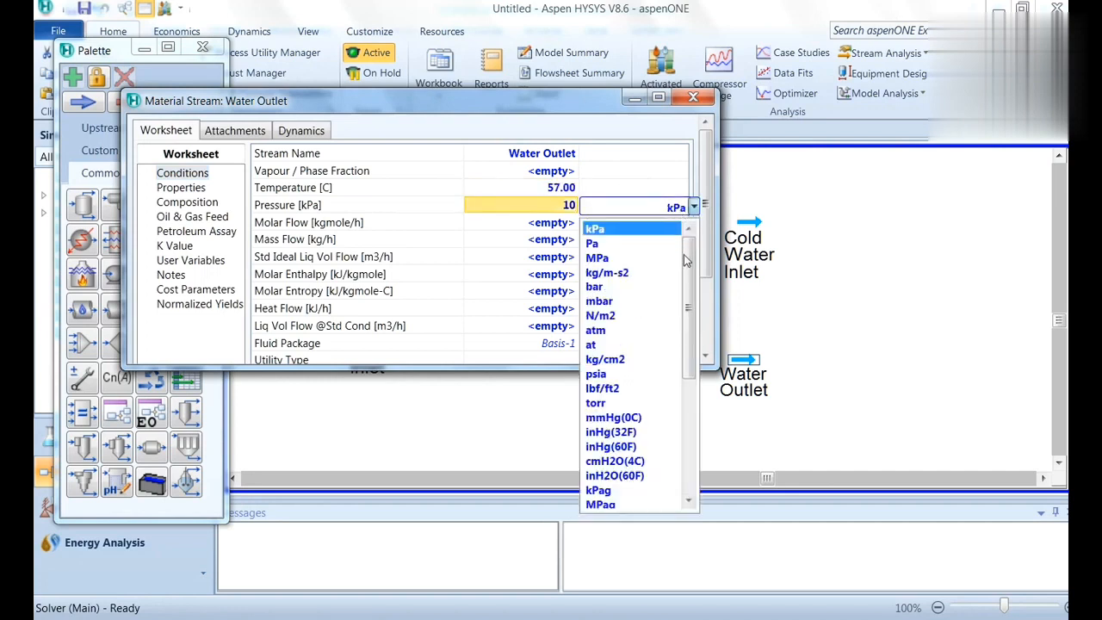
left_click(628, 332)
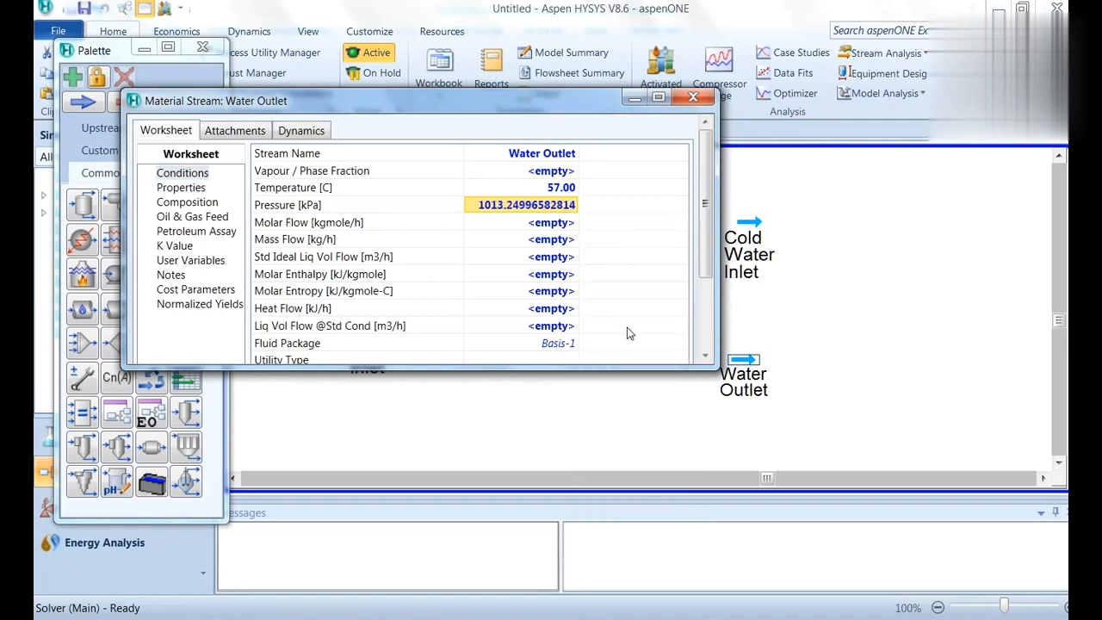
scroll(625, 330, "down", 3)
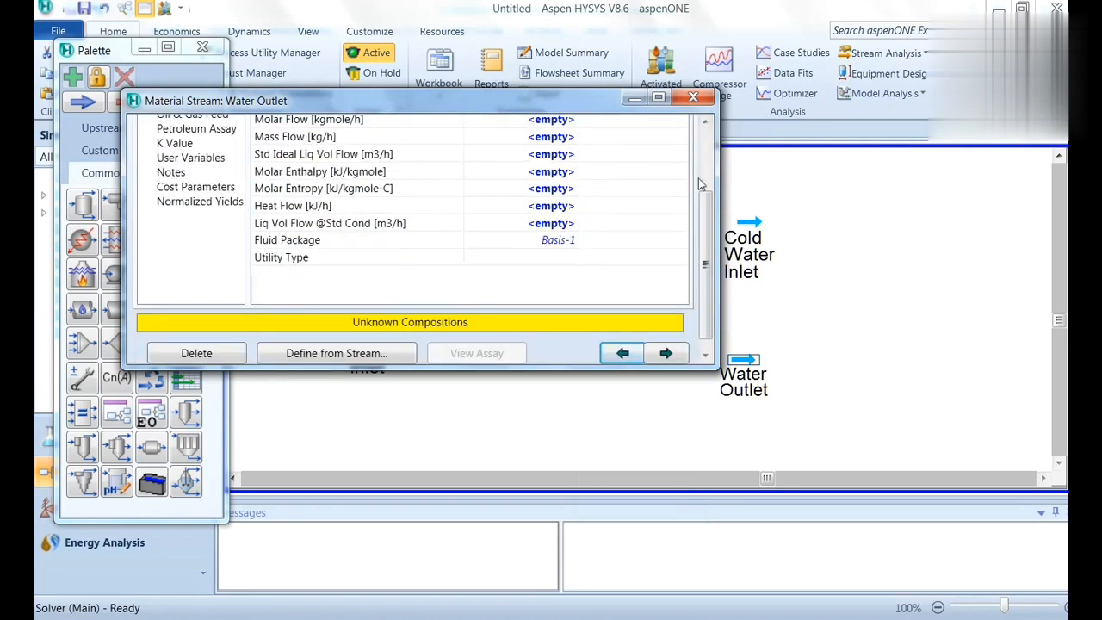
Close the Water Outlet stream, place a material stream beside the two water streams and name it Gas Mixture Outlet
left_click(693, 98)
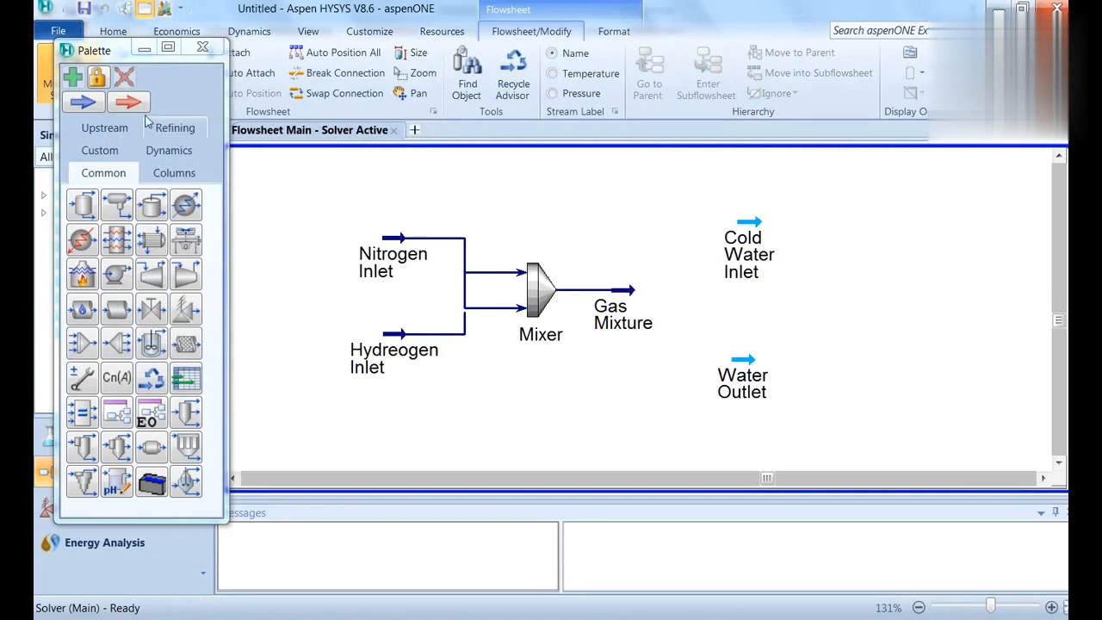
left_click(90, 102)
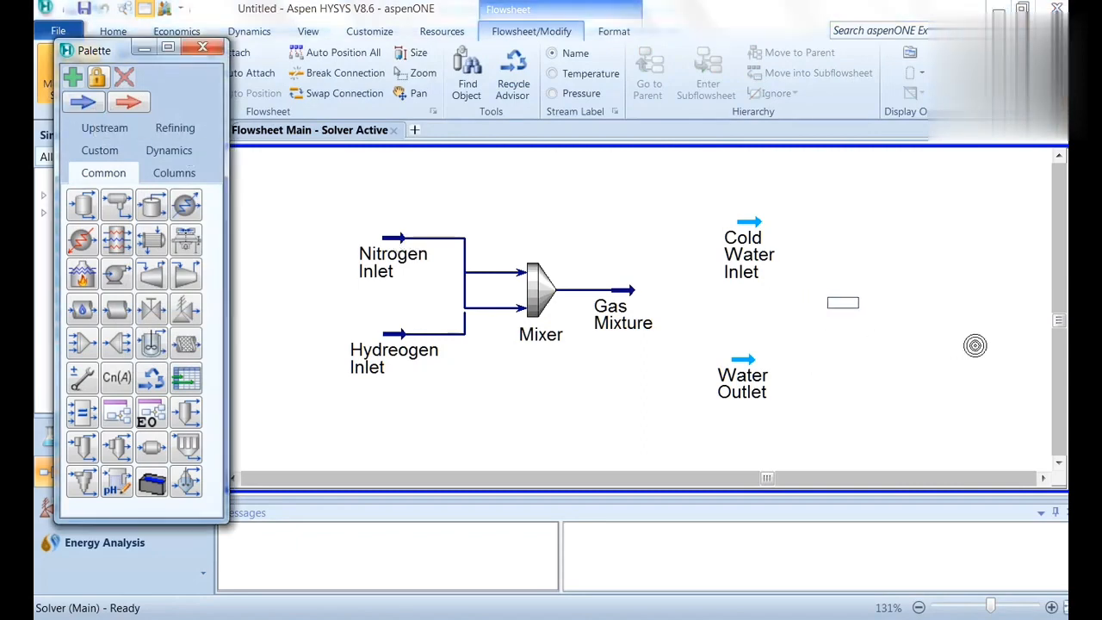
left_click(843, 310)
double_click(846, 312)
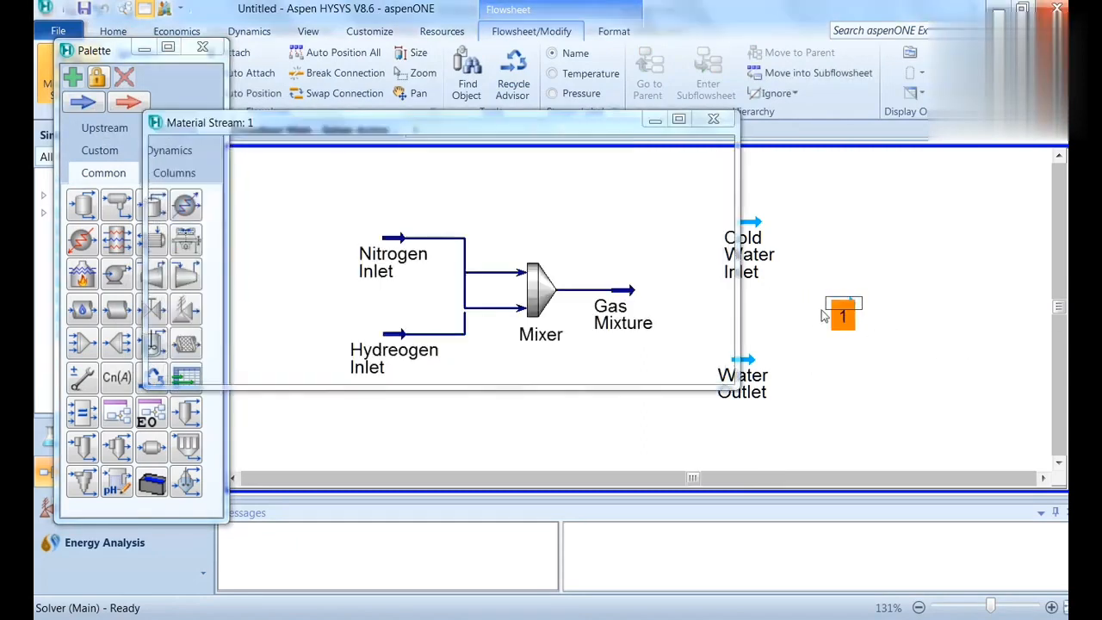
left_click_drag(734, 252, 723, 172)
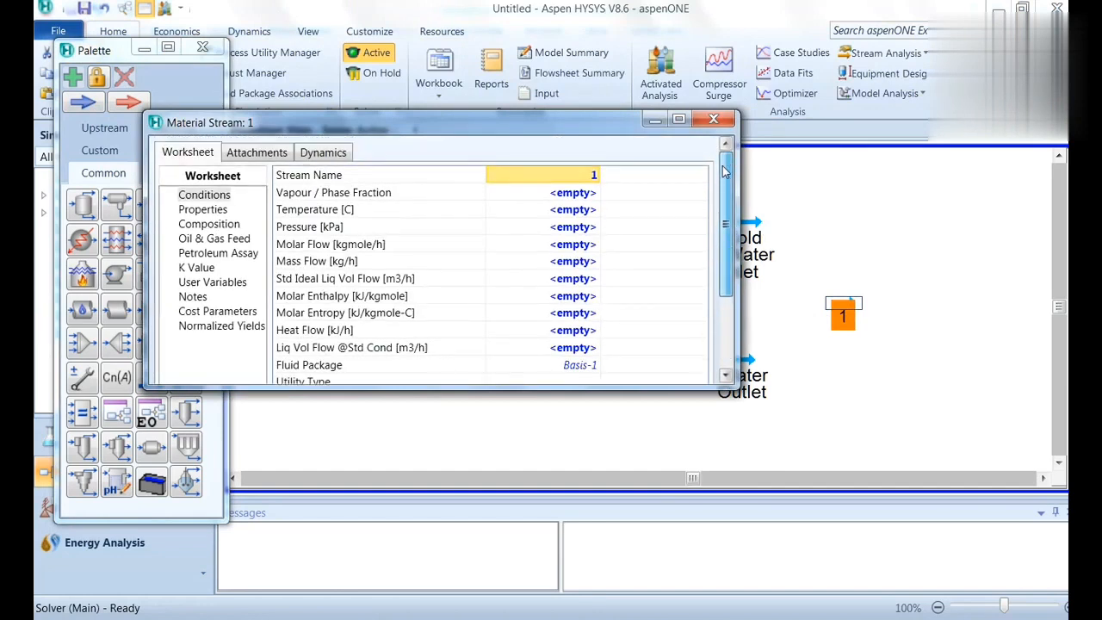
left_click(593, 177)
type("Gas Mixtur")
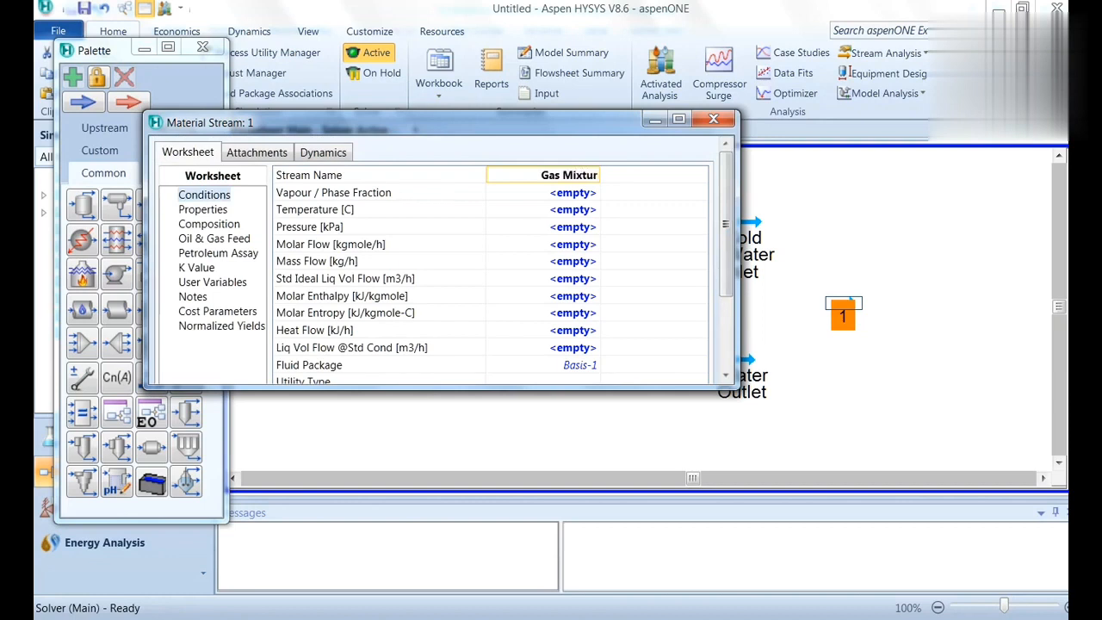
type("e Outlet")
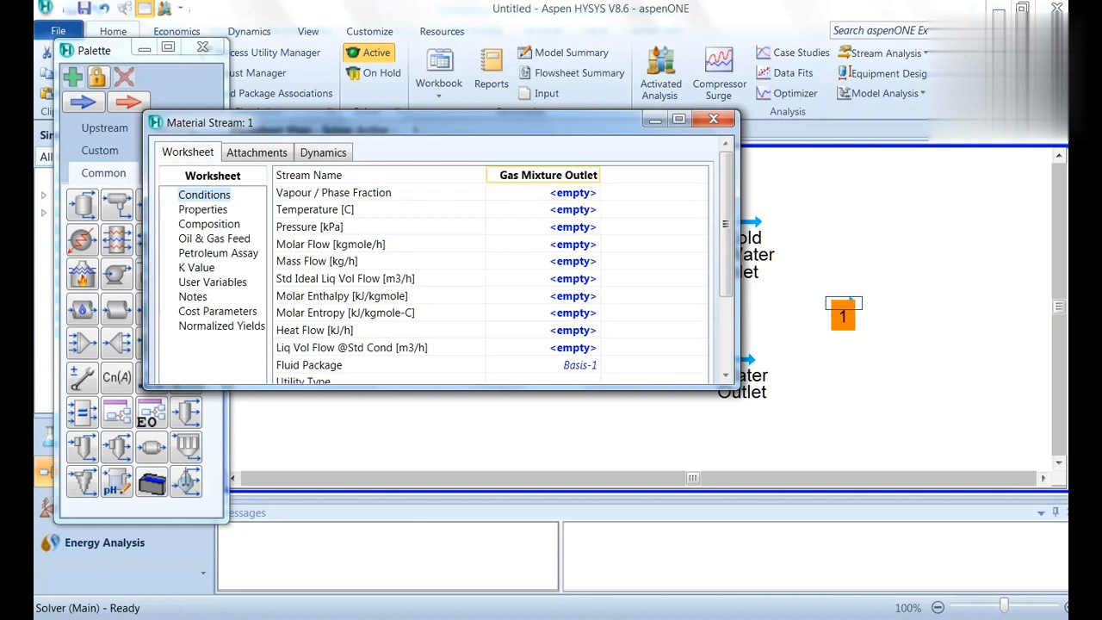
Set the Gas Mixture Outlet temperature to 90 C and its pressure to 6680 kPa, and close the stream
left_click(574, 214)
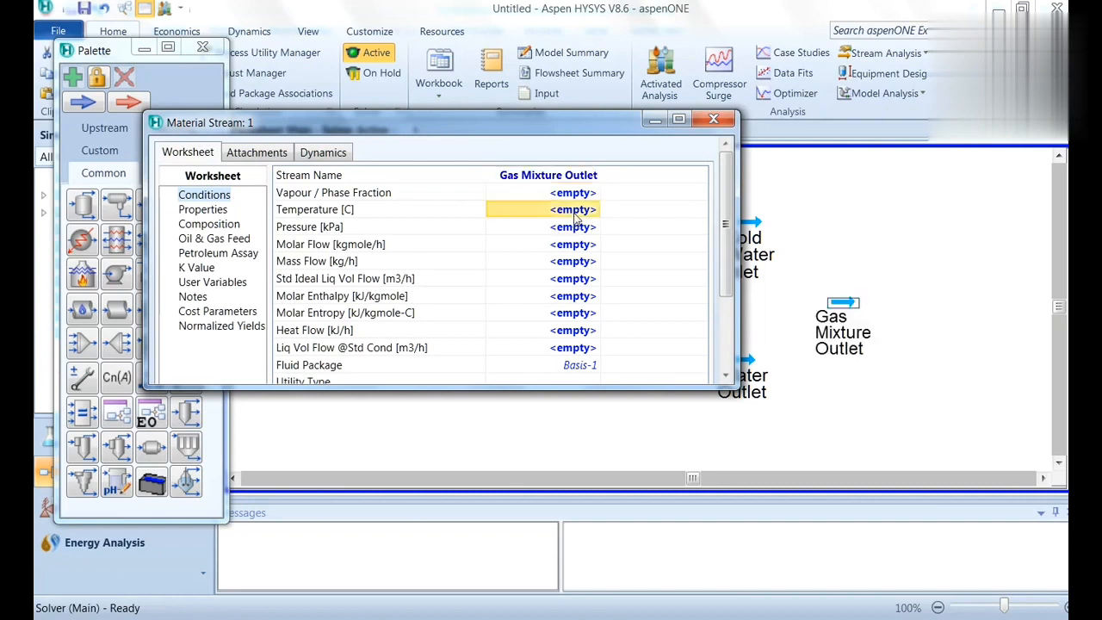
type("90")
left_click(579, 229)
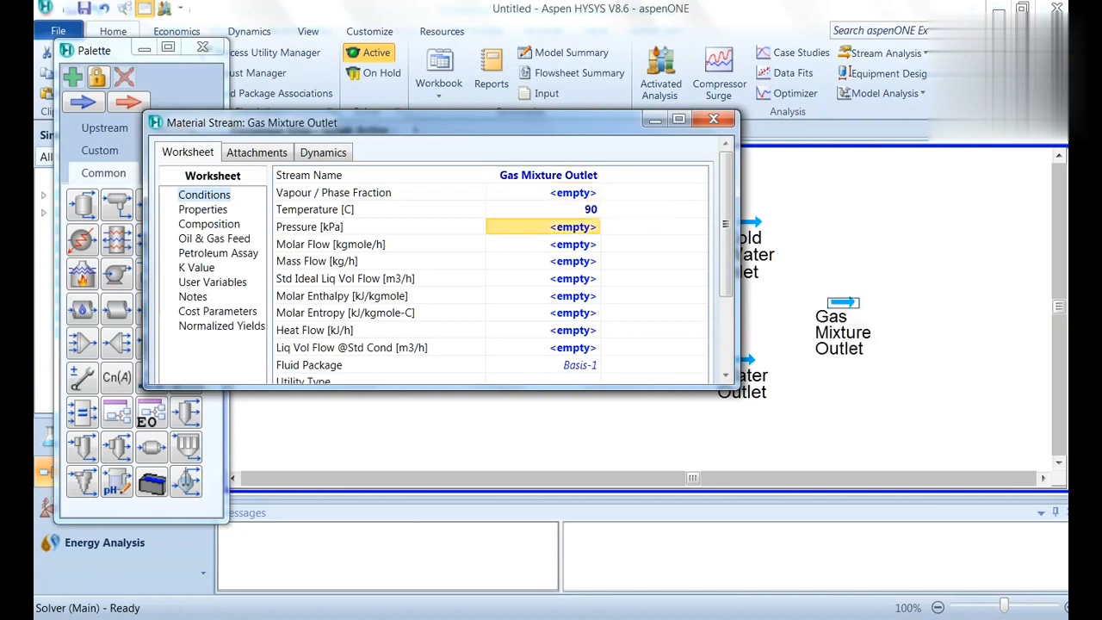
type("668")
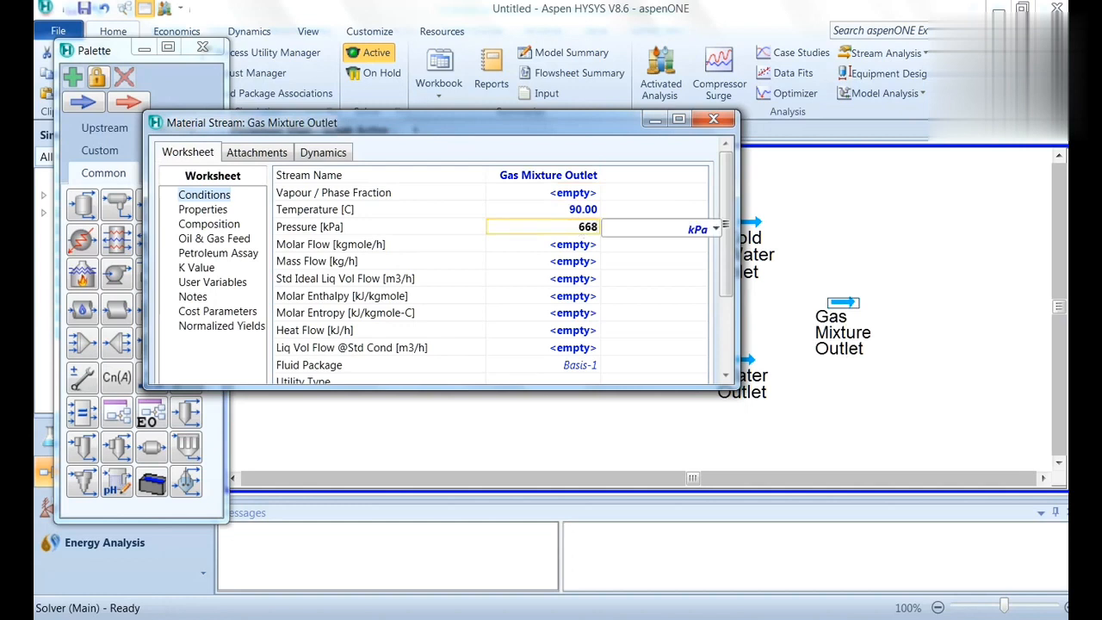
type("0")
key("Return")
scroll(715, 125, "down", 2)
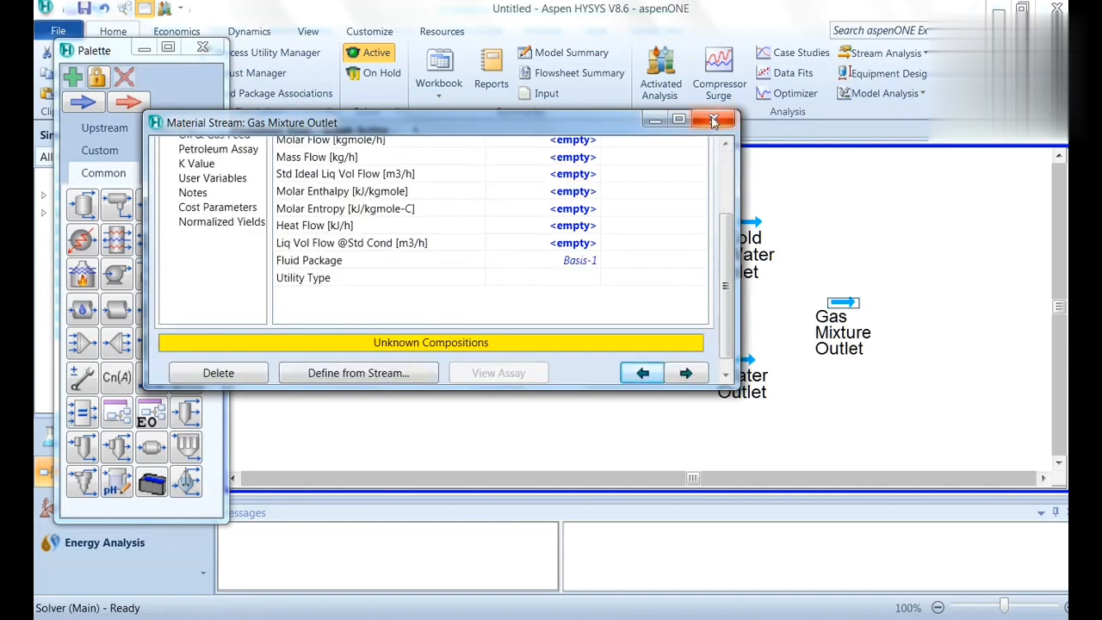
left_click(713, 120)
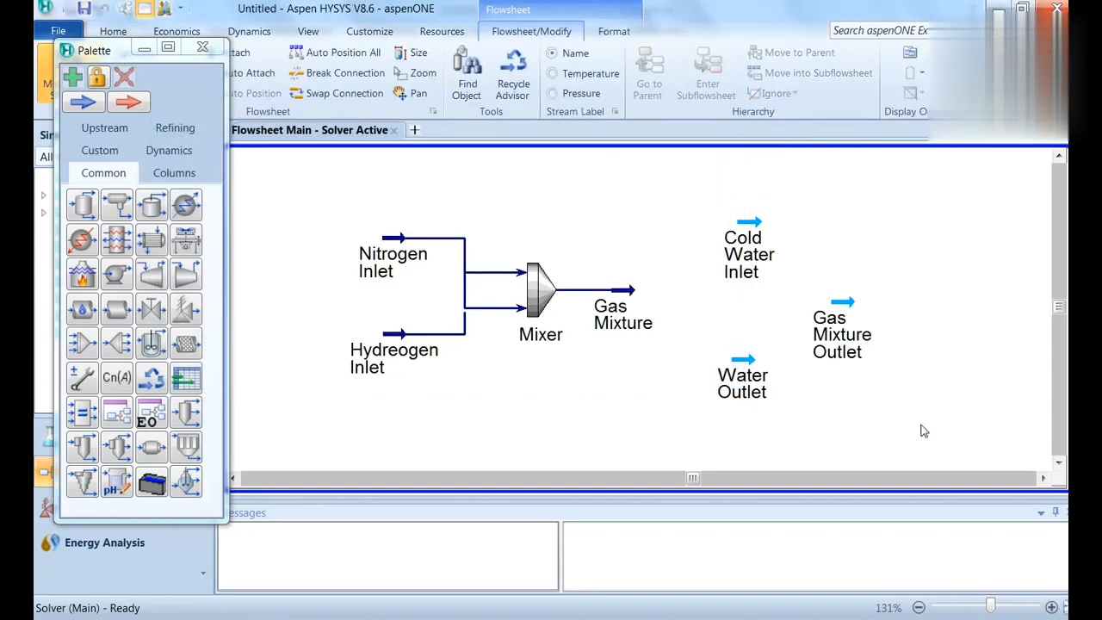
Place a shell-and-tube heat exchanger between Cold Water Inlet and Water Outlet and name it Heat Exchanger
left_click(155, 244)
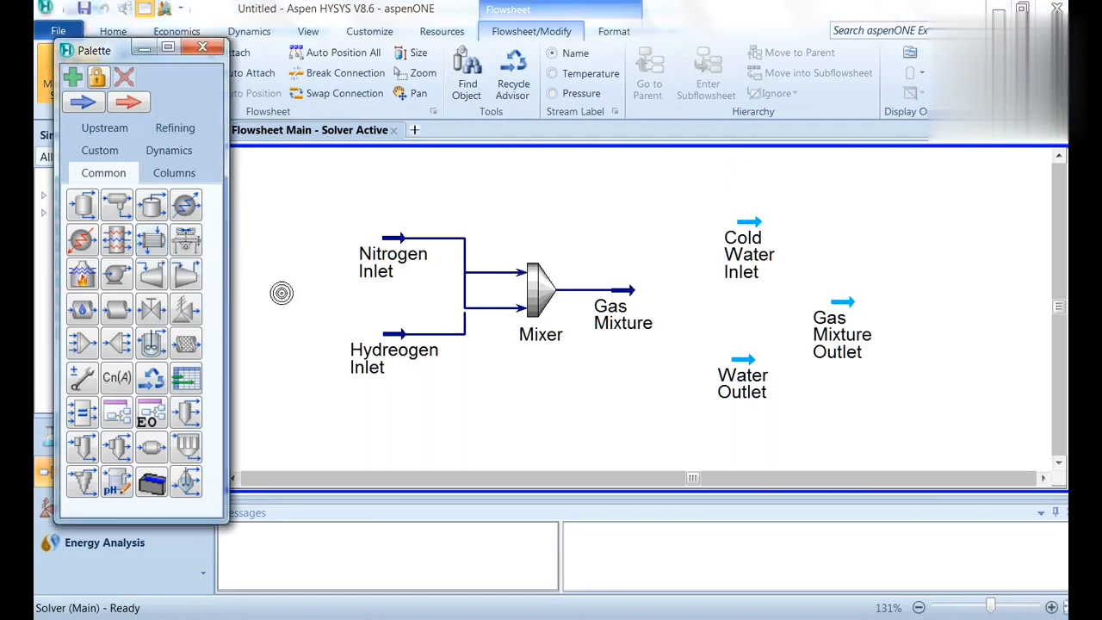
left_click(827, 386)
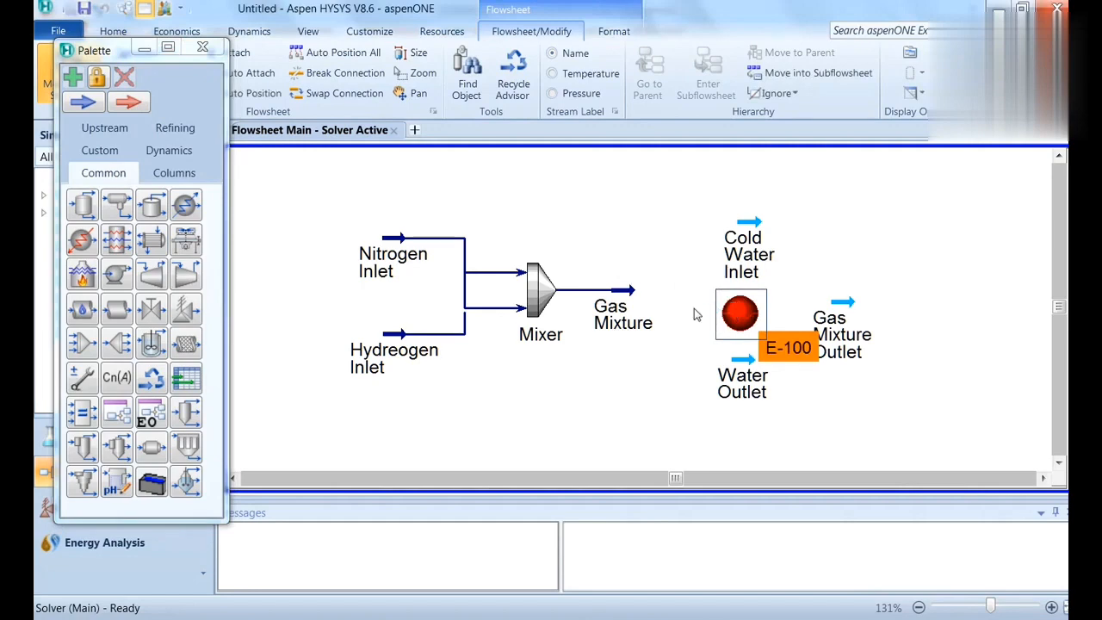
double_click(739, 312)
left_click(452, 96)
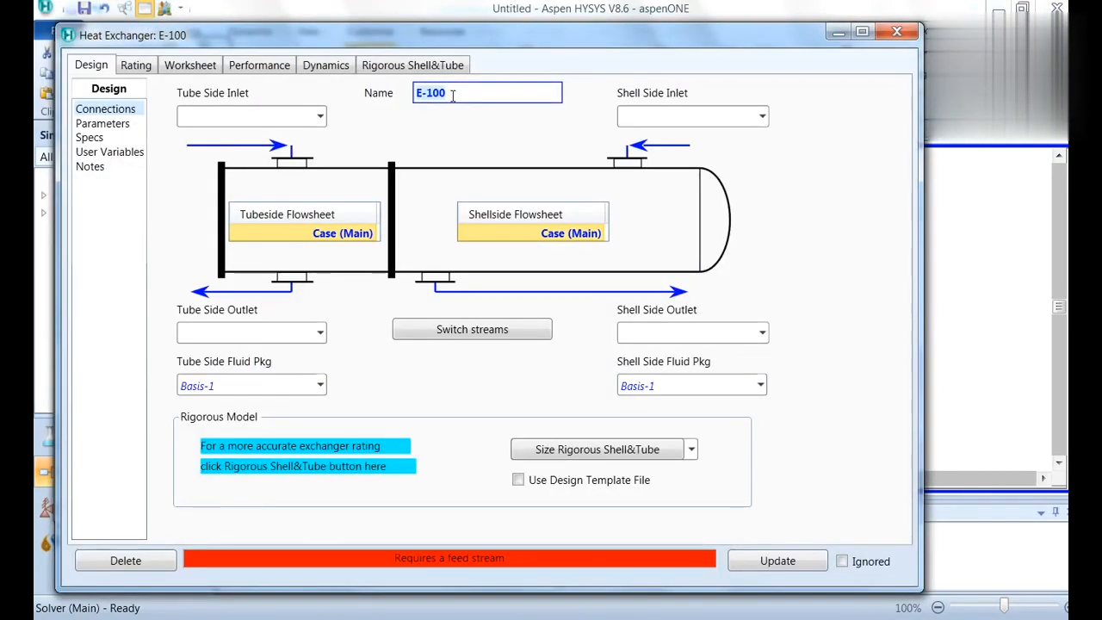
type("Heat WExch")
key("BackSpace")
key("BackSpace")
key("BackSpace")
key("BackSpace")
key("BackSpace")
key("BackSpace")
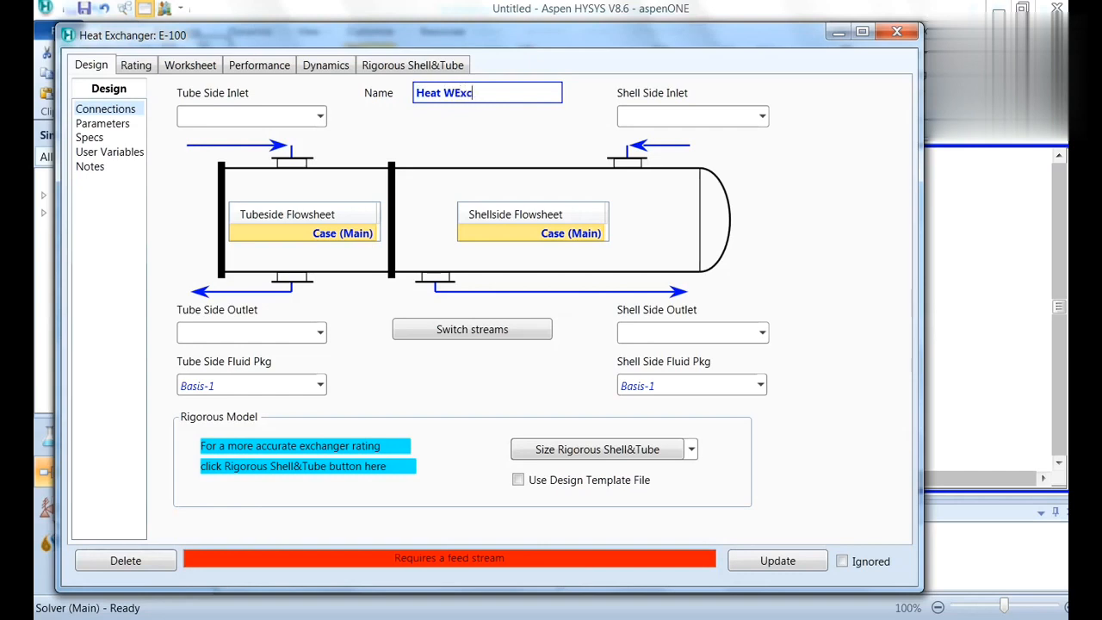
type("Exchanger")
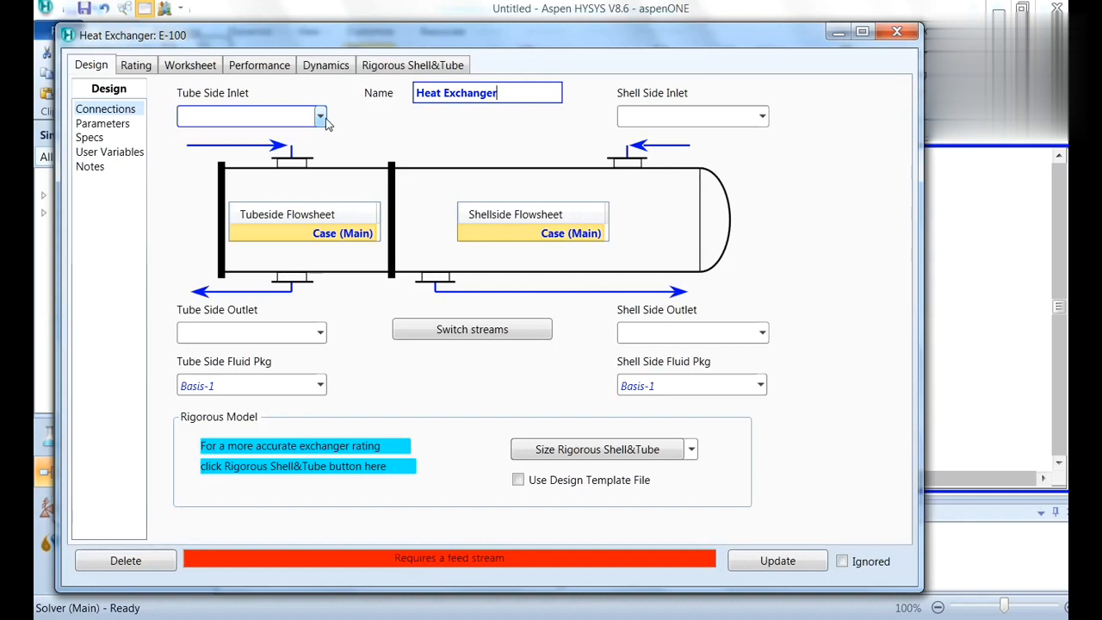
key("Tab")
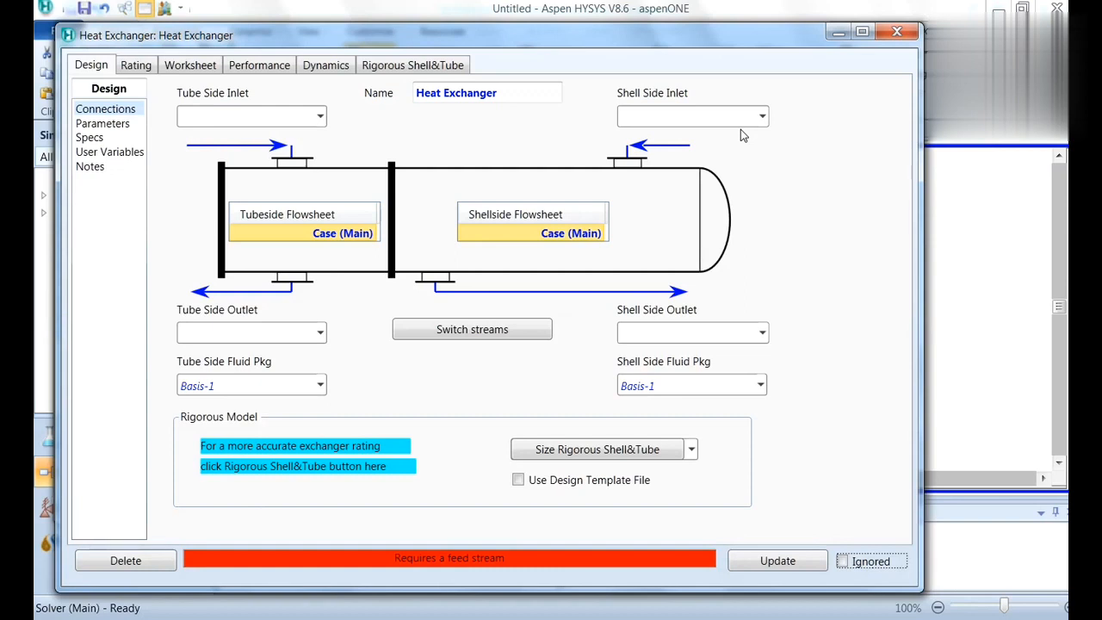
Connect Gas Mixture as the exchanger's tube side inlet and Gas Mixture Outlet as its tube side outlet
left_click(319, 115)
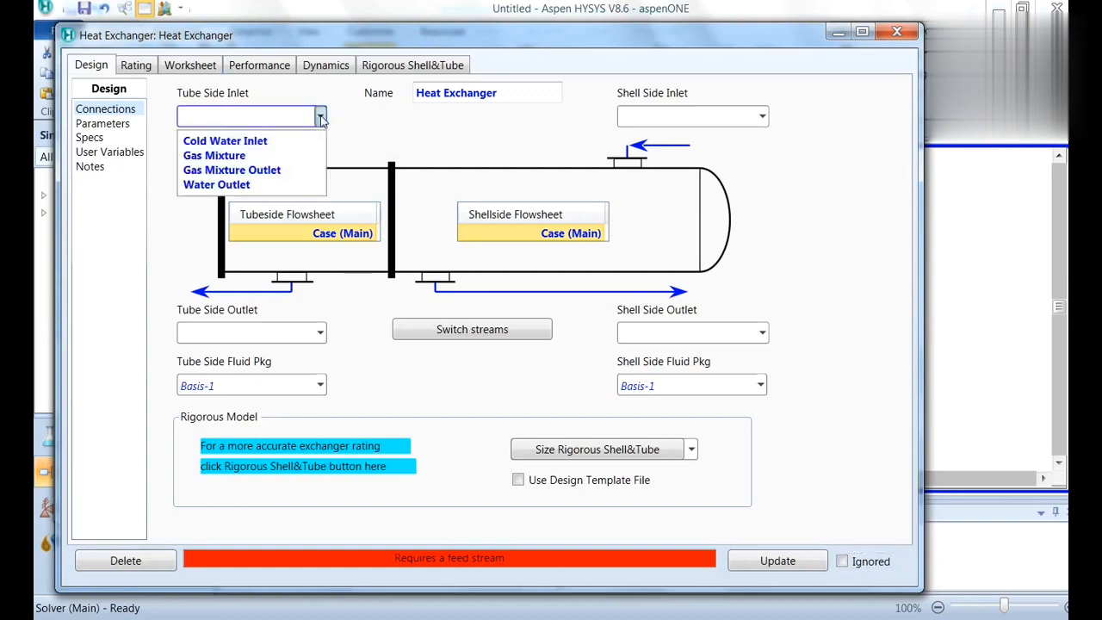
left_click(284, 162)
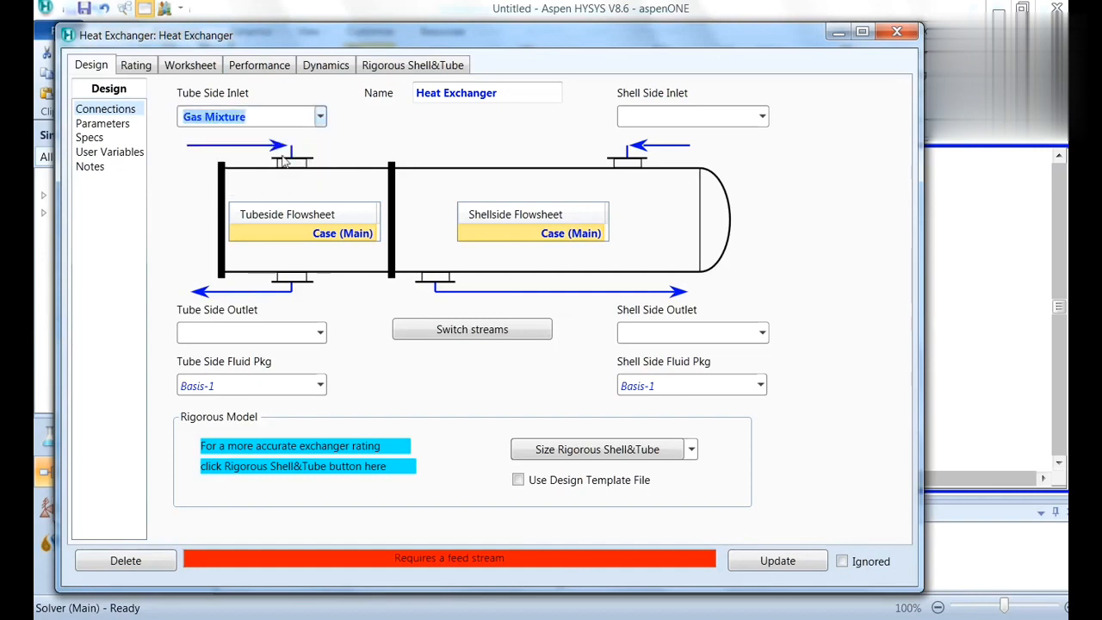
left_click(320, 333)
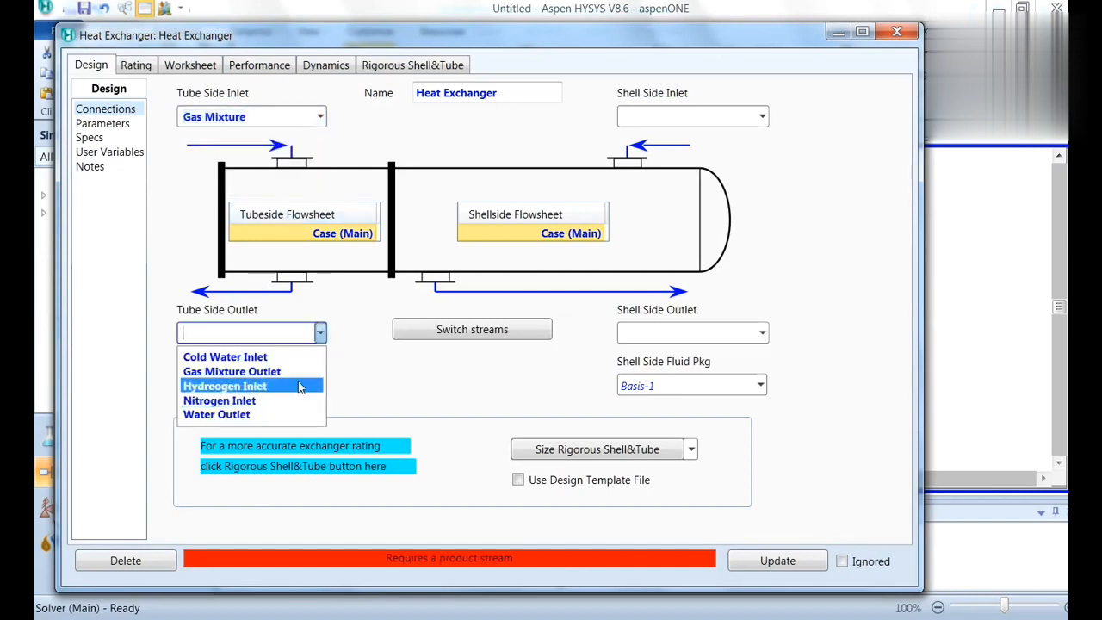
left_click(291, 377)
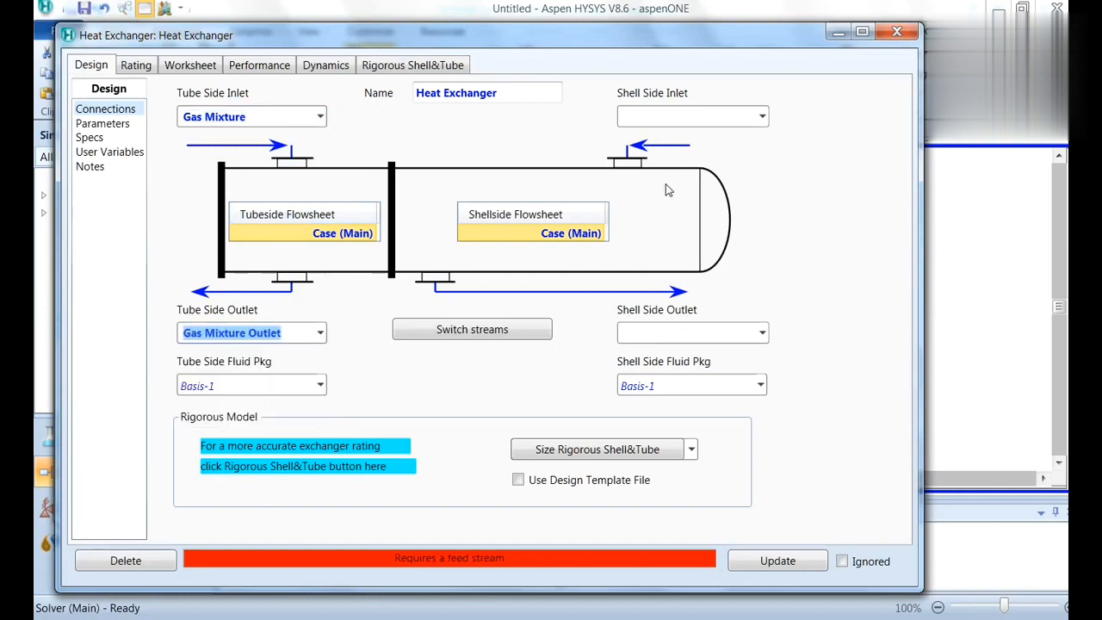
Connect Cold Water Inlet as the exchanger's shell side inlet and Water Outlet as its shell side outlet
left_click(761, 118)
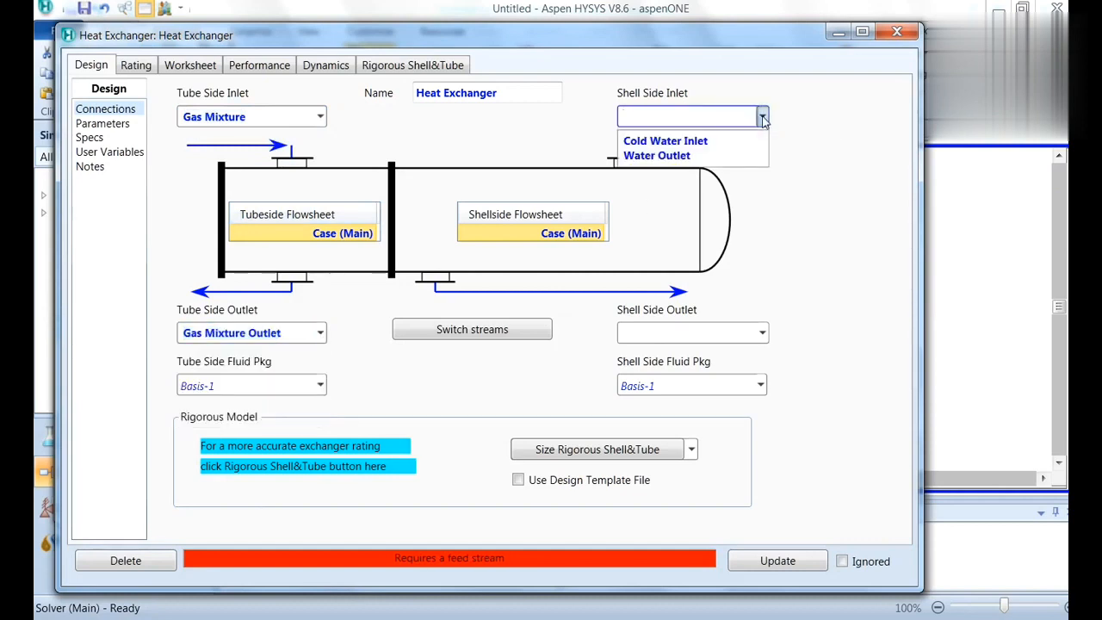
left_click(722, 140)
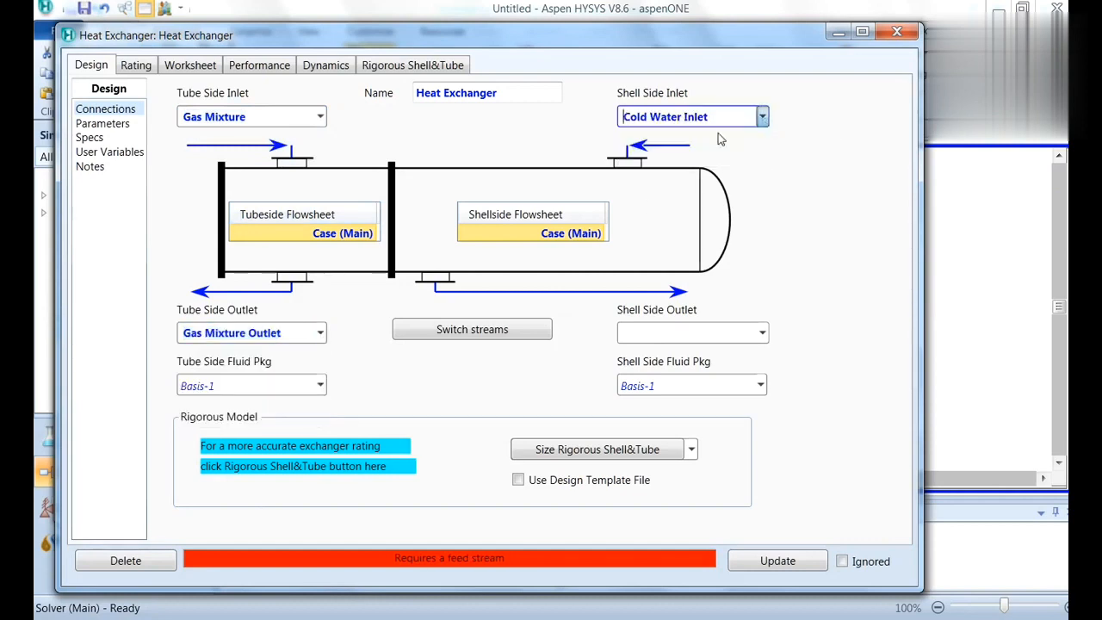
left_click(763, 336)
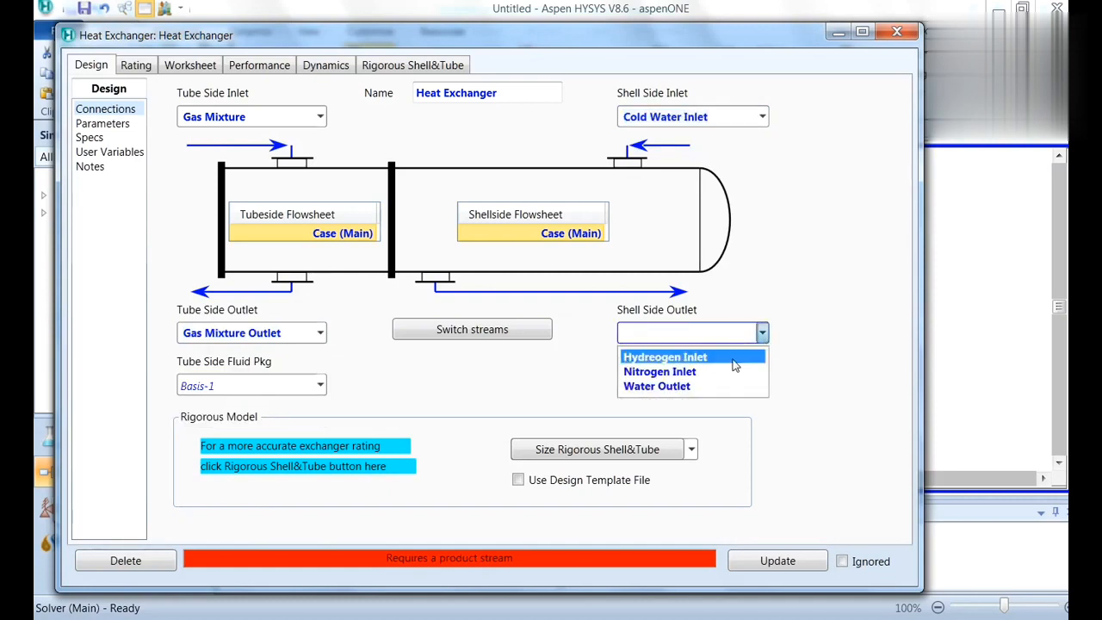
left_click(718, 386)
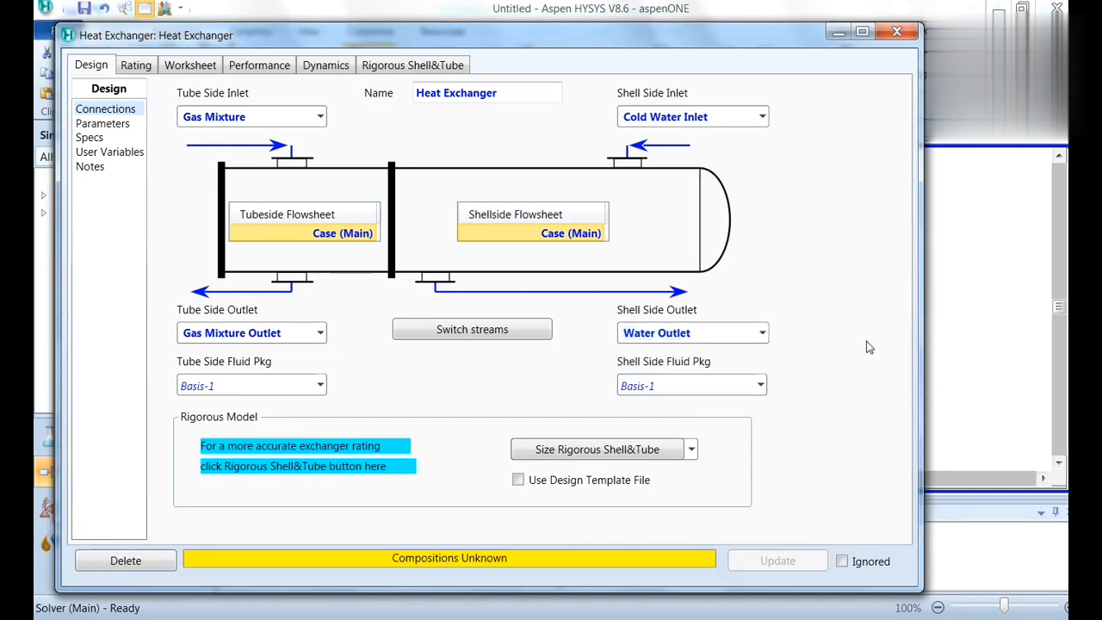
Try to set the Cold Water Inlet vapour fraction to 1 in the heat exchanger's worksheet conditions
left_click(186, 69)
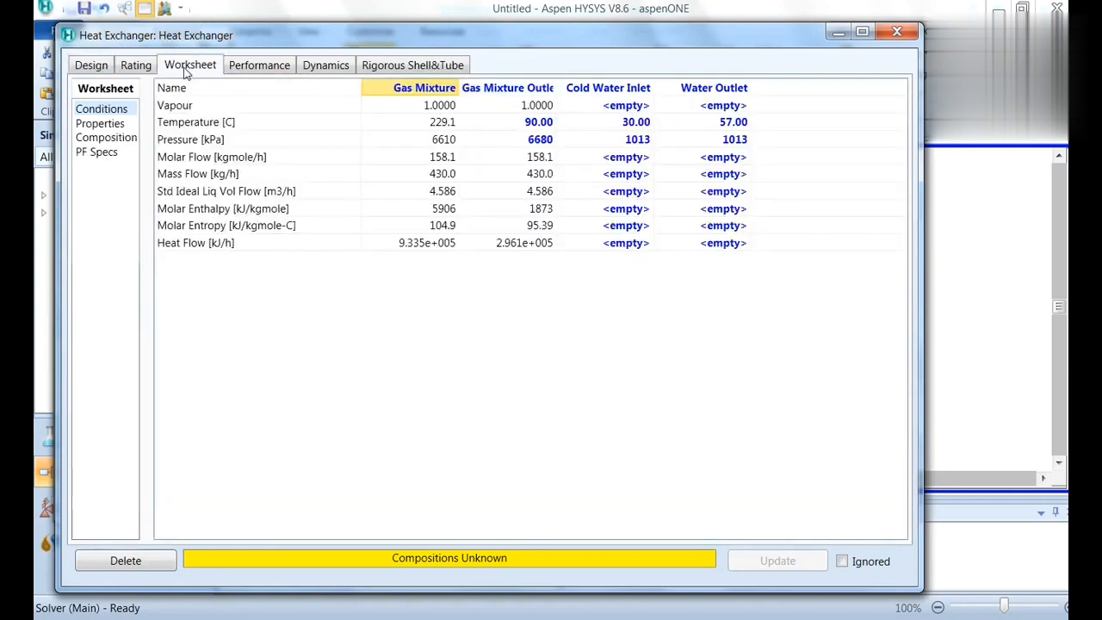
left_click(623, 107)
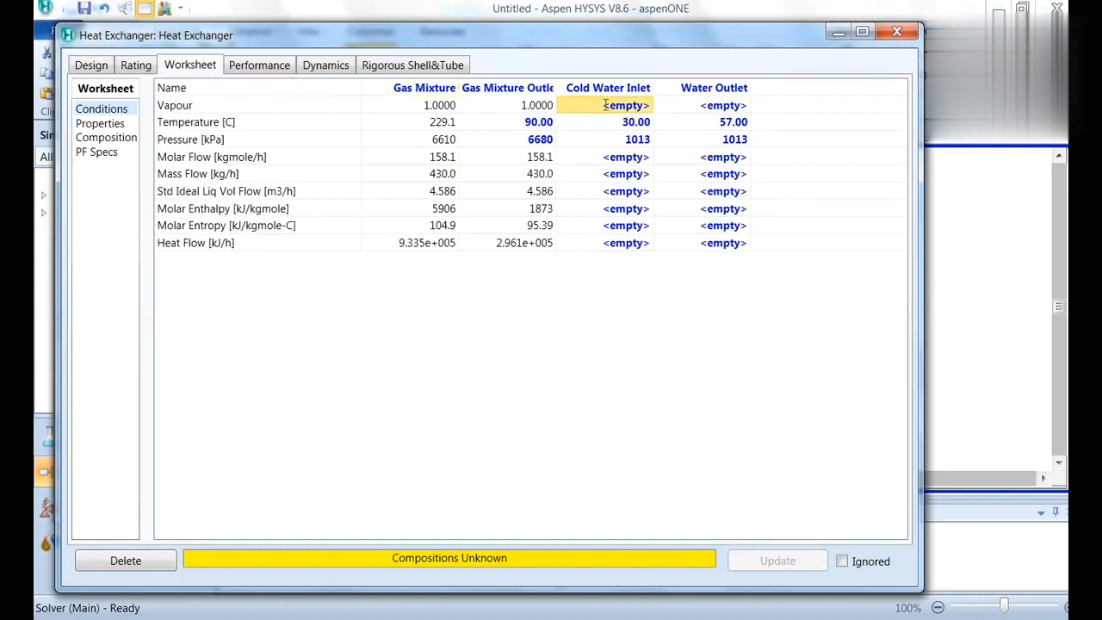
type("1")
key("Return")
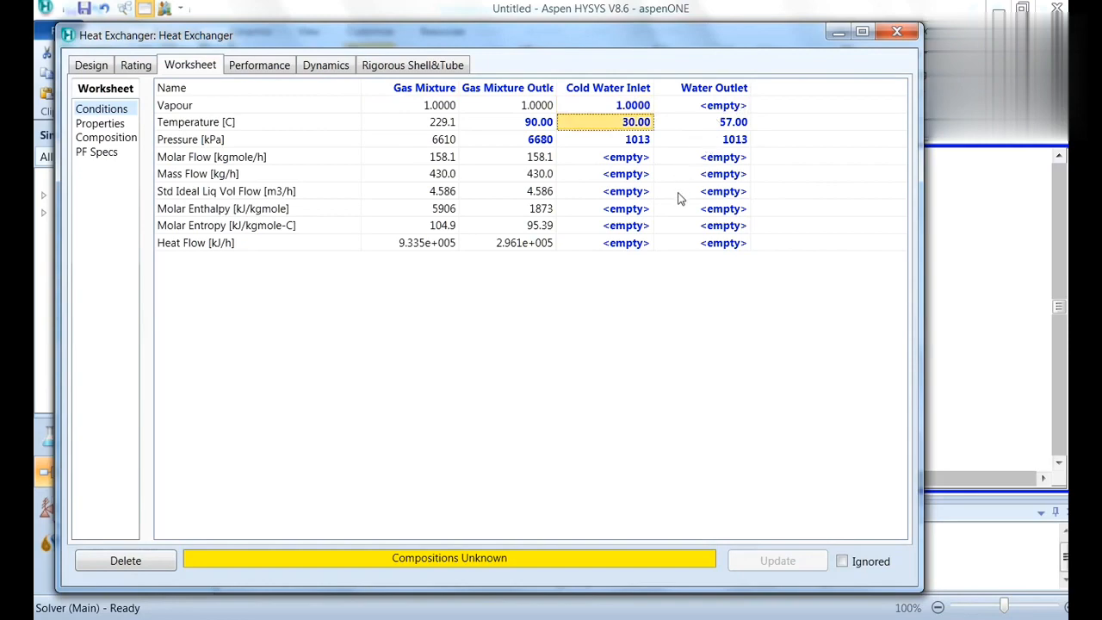
left_click(838, 34)
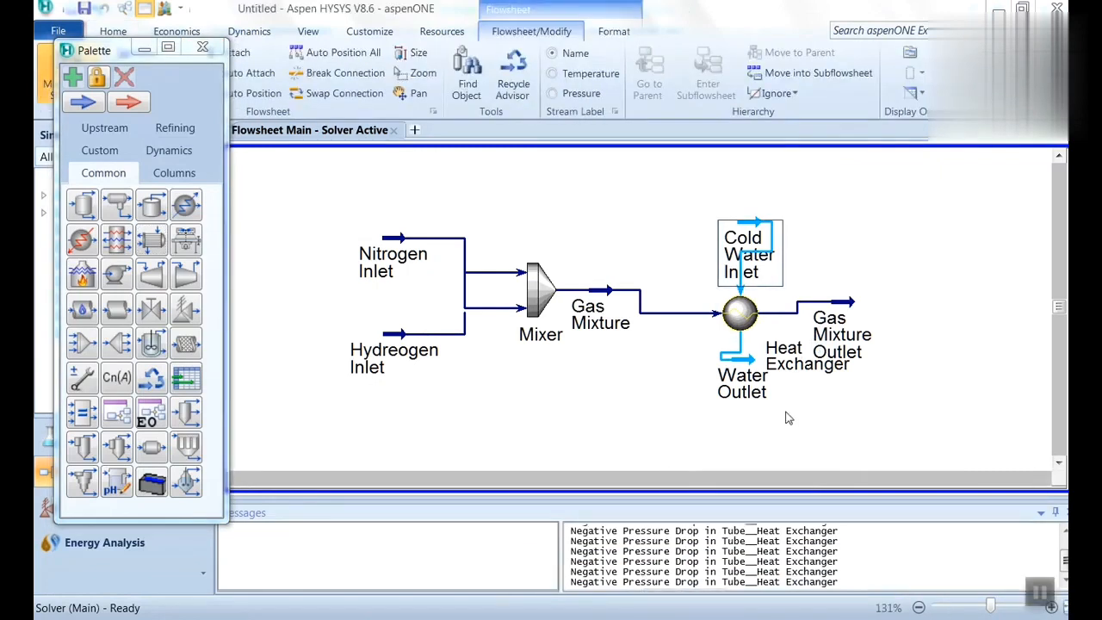
In the heat exchanger's worksheet, define the Cold Water Inlet mole fractions as Hydrogen 0, Nitrogen 0 and H2O 1
left_click(742, 312)
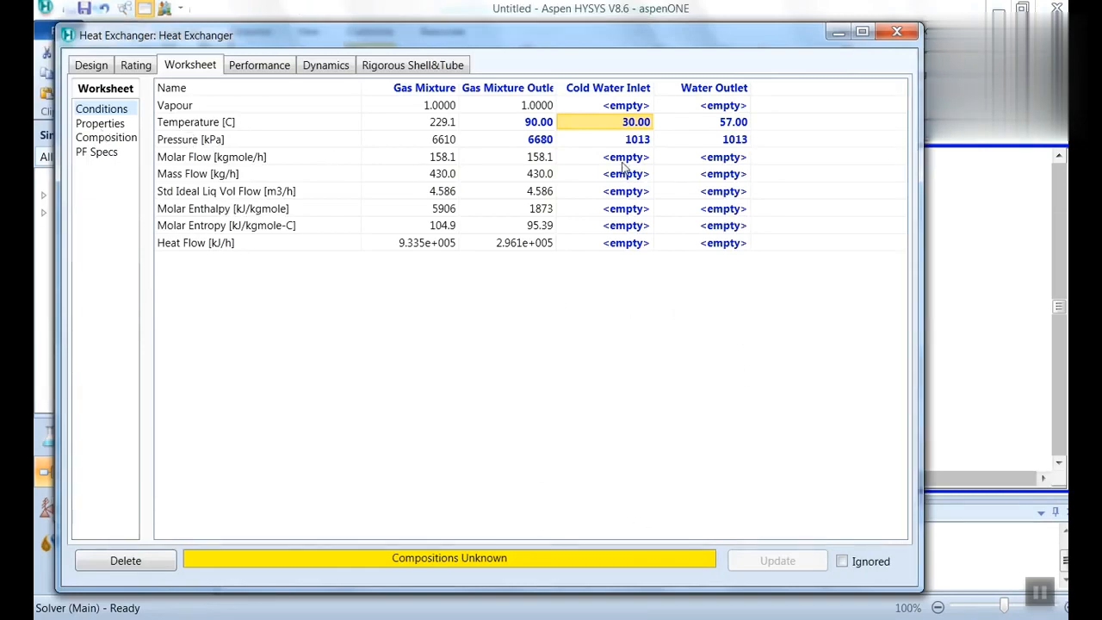
left_click(111, 138)
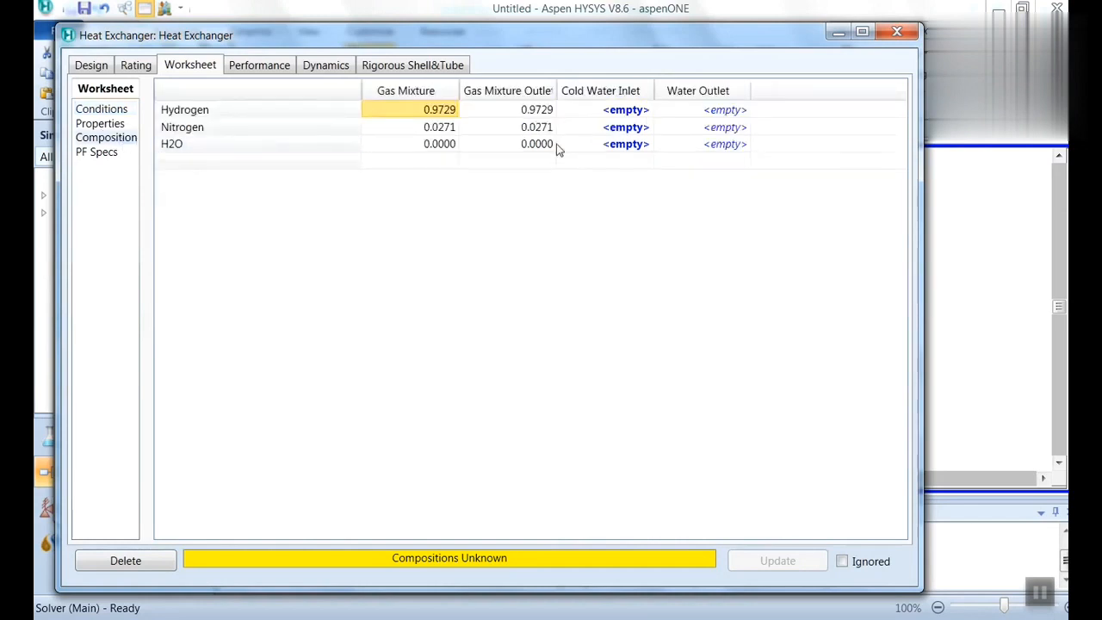
left_click(634, 114)
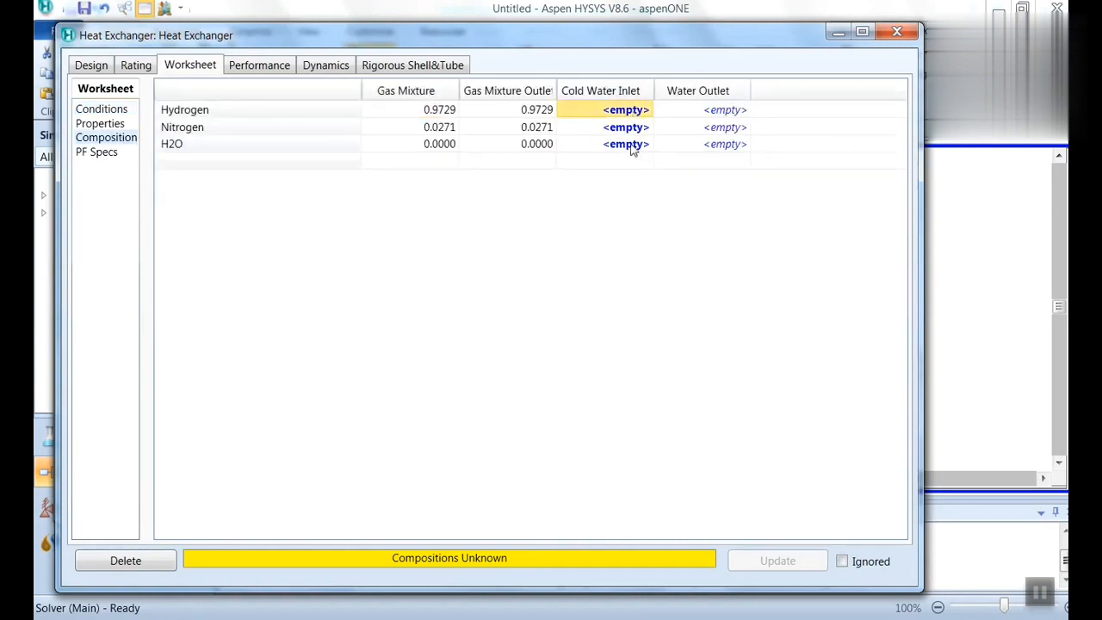
type("0")
key("Return")
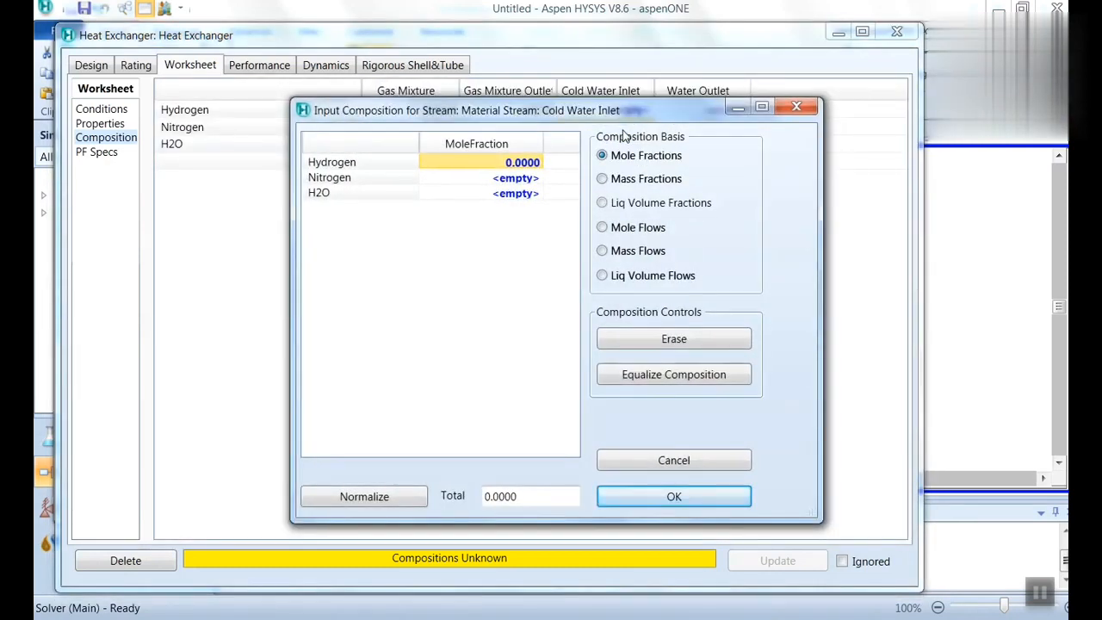
left_click(536, 177)
type("0")
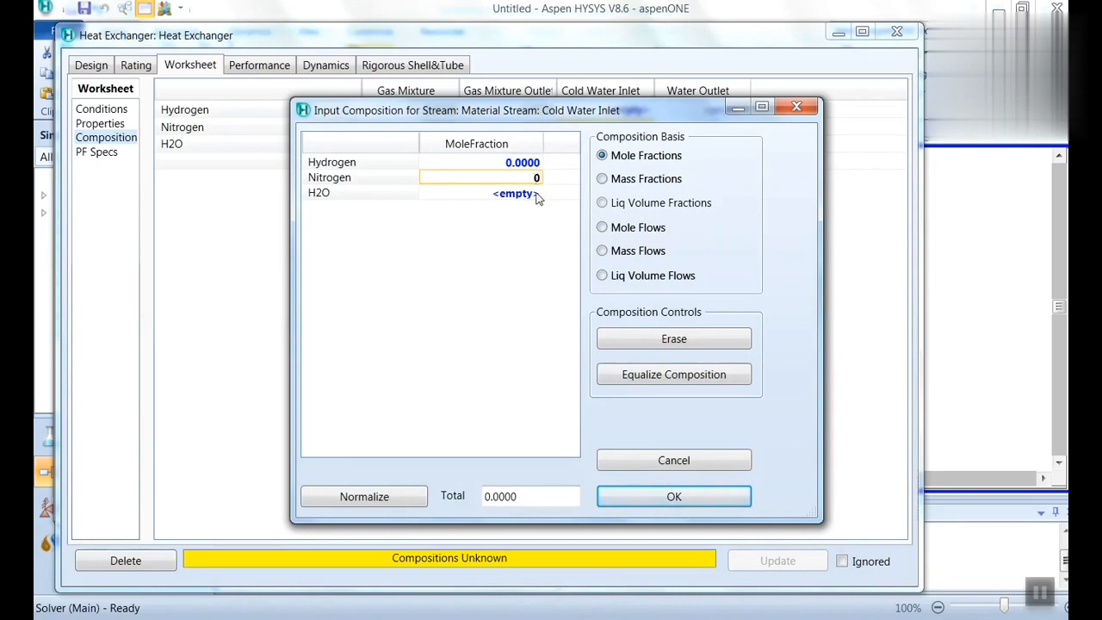
left_click(522, 193)
type("1")
key("Return")
left_click(662, 501)
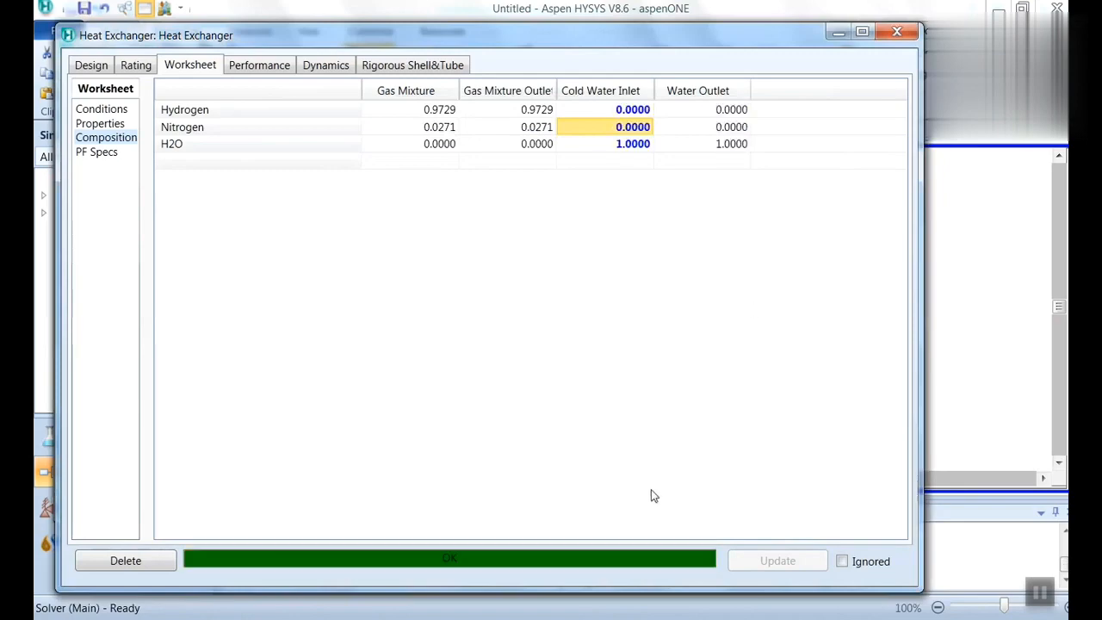
Auto-position all flowsheet objects, then move the Nitrogen Inlet stream above and the Hydreogen Inlet stream below the mixer's inlet level
left_click(896, 33)
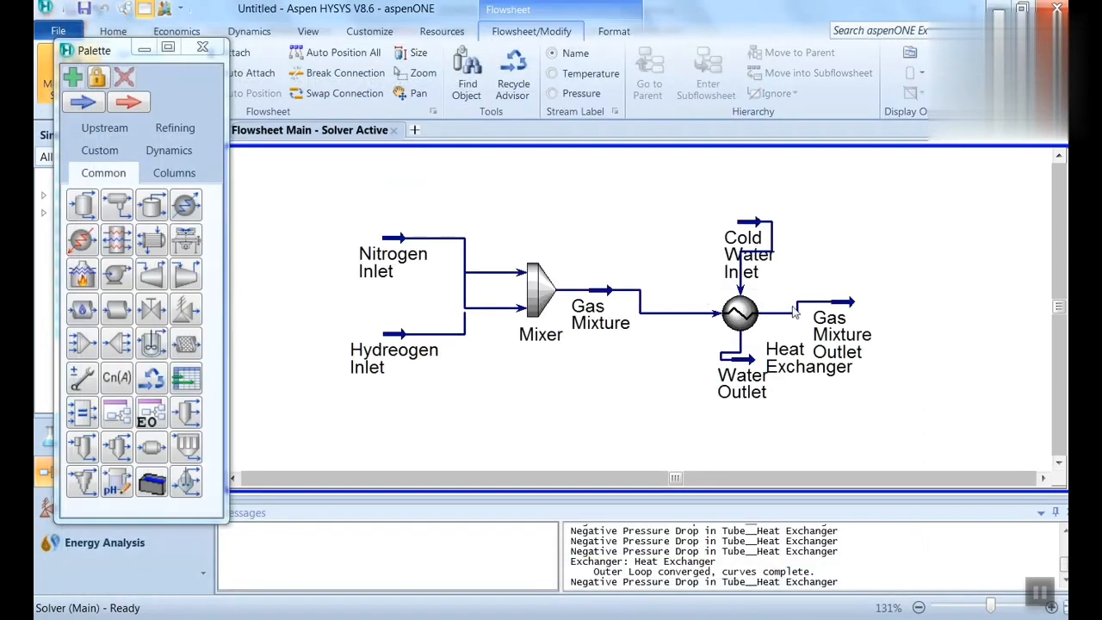
left_click(362, 55)
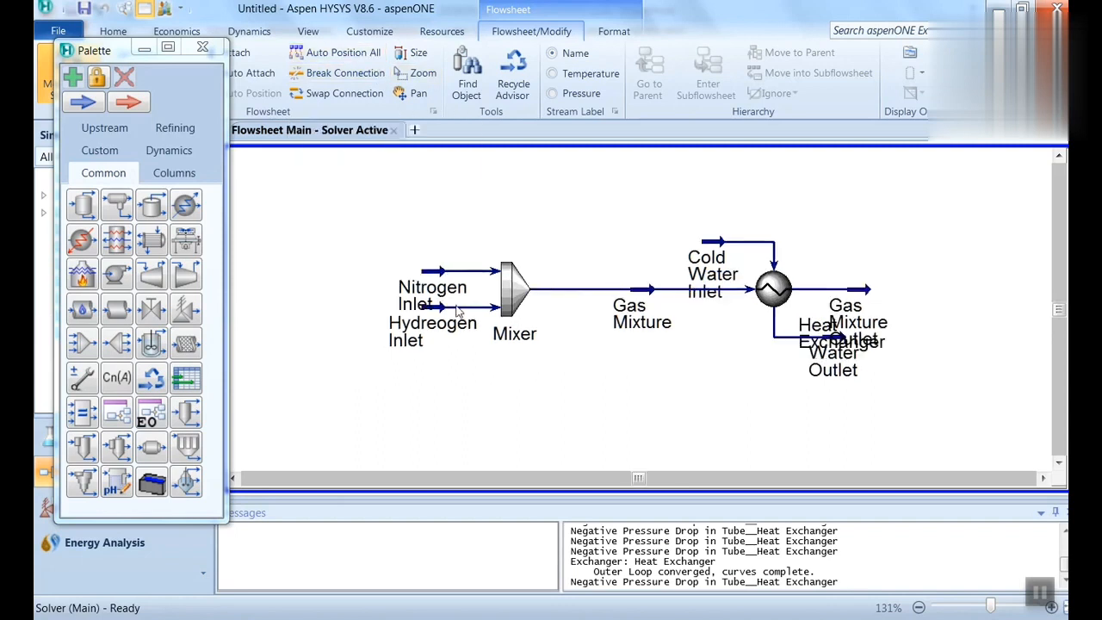
left_click_drag(438, 279, 438, 249)
left_click_drag(449, 330, 448, 368)
left_click(540, 393)
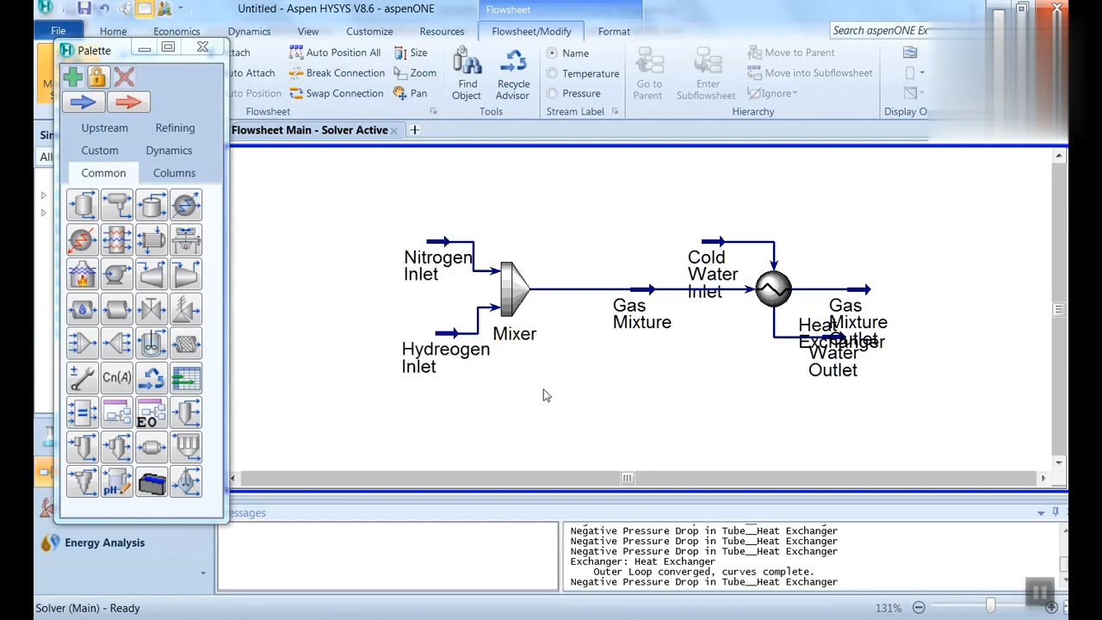
Review the heat exchanger's stream conditions, connections, design parameters and overall sizing data in its enlarged property window
double_click(773, 295)
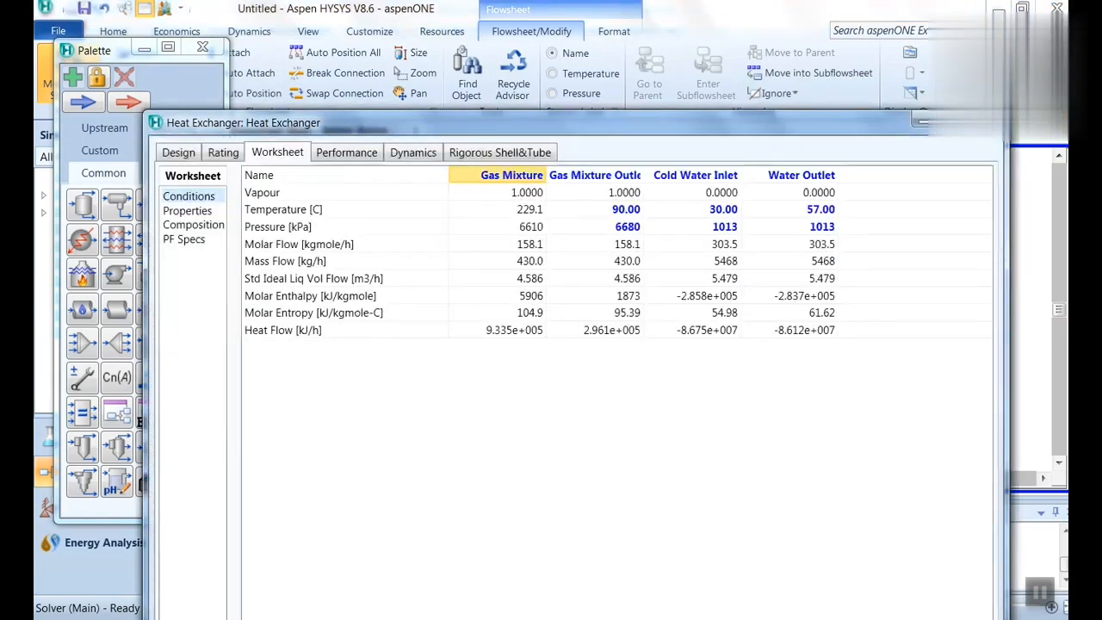
left_click(947, 121)
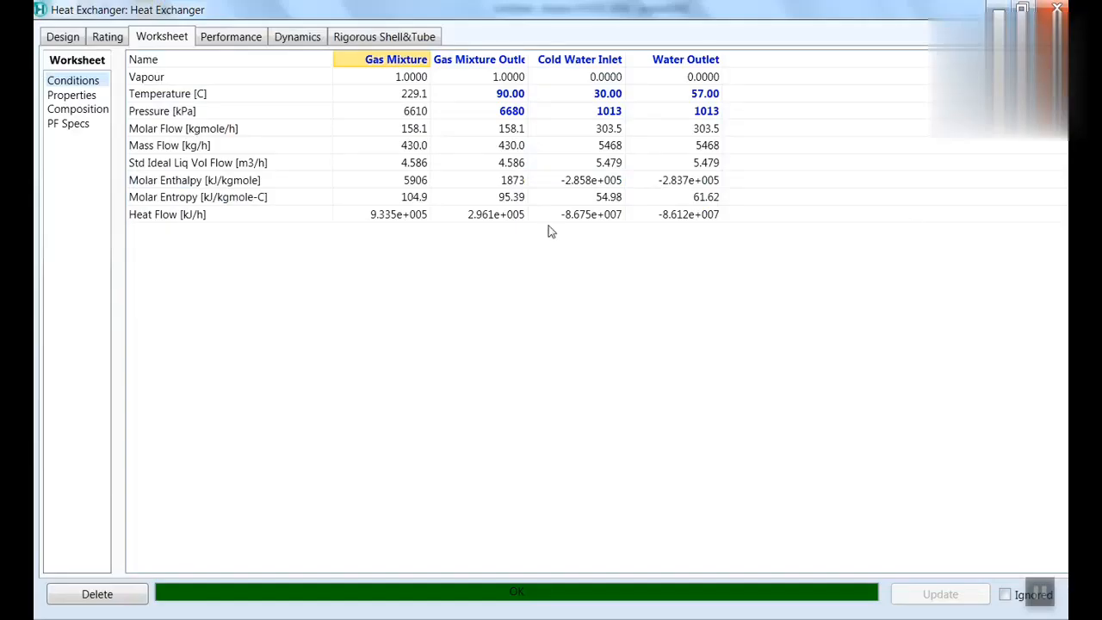
left_click(74, 42)
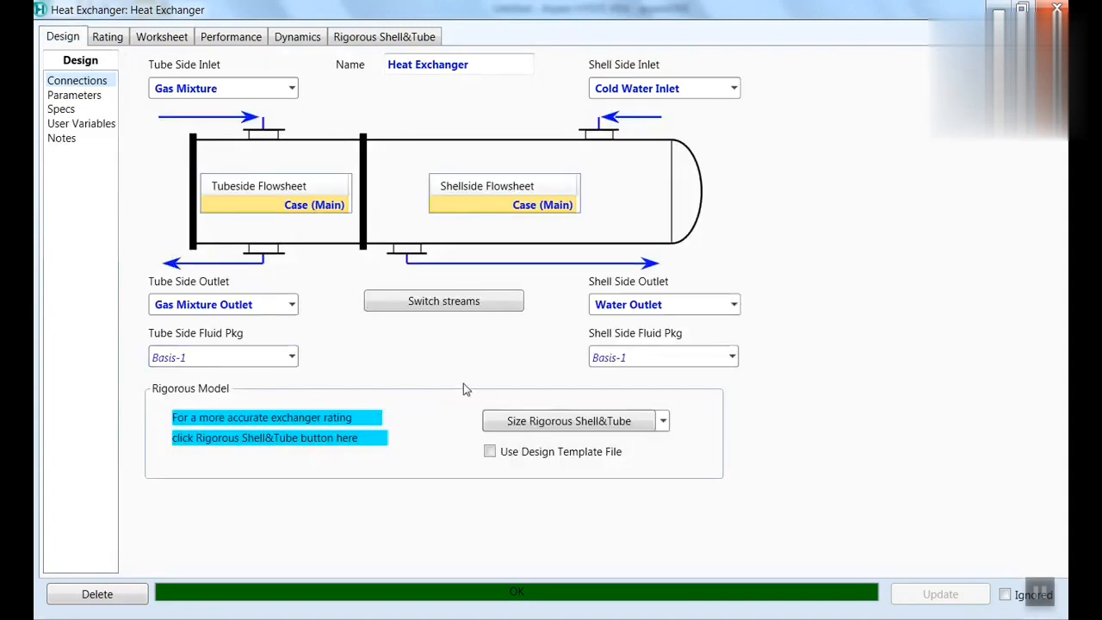
left_click(74, 95)
mouse_move(446, 160)
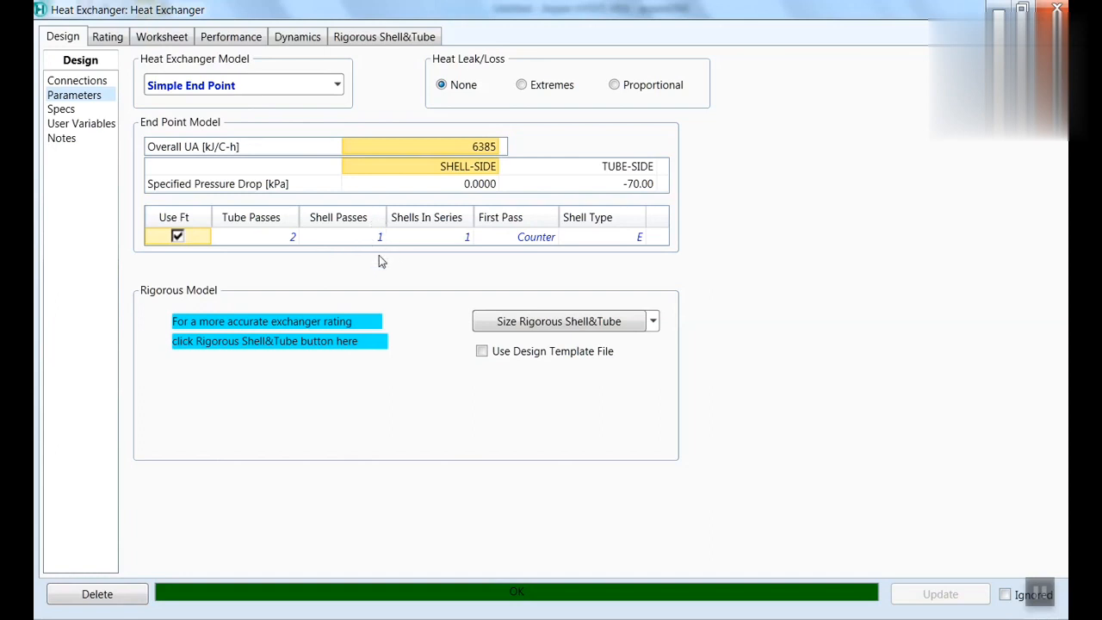
left_click(109, 38)
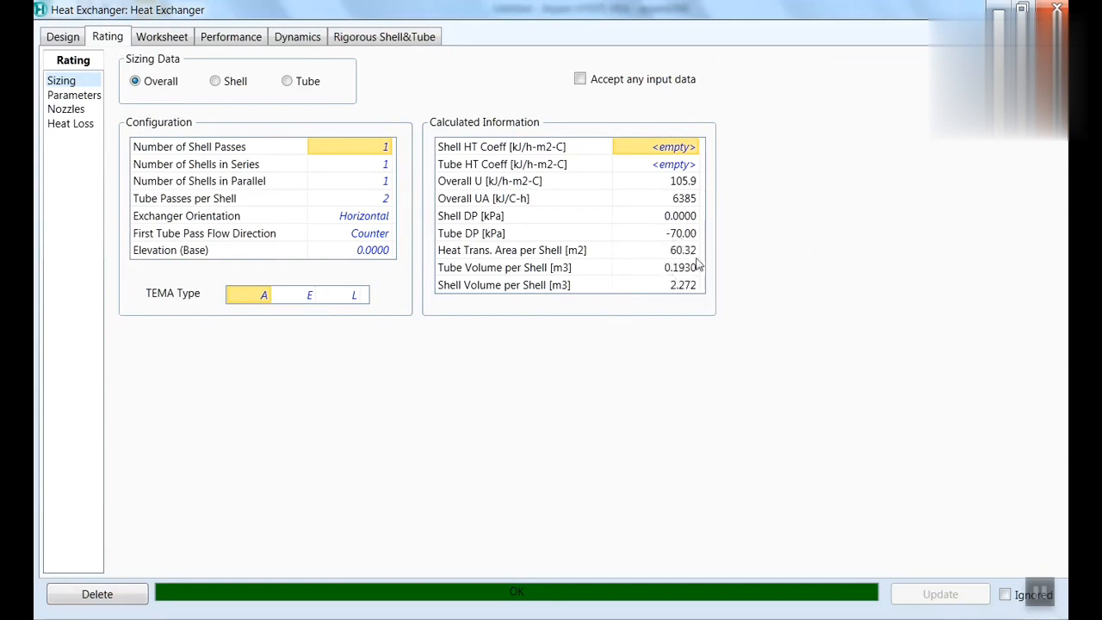
mouse_move(680, 278)
In the heat exchanger's shell sizing data, set the tube layout angle to Triangular Rotated (60 degrees)
left_click(215, 82)
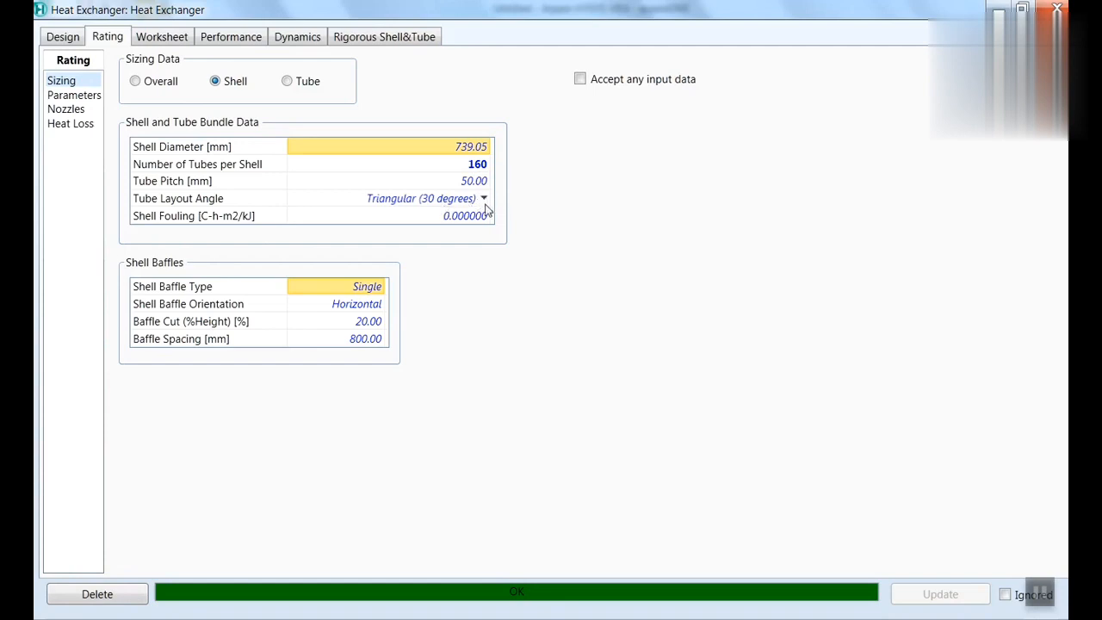
left_click(483, 203)
left_click(484, 199)
left_click(484, 199)
left_click(485, 201)
left_click(485, 200)
left_click(485, 201)
left_click(485, 201)
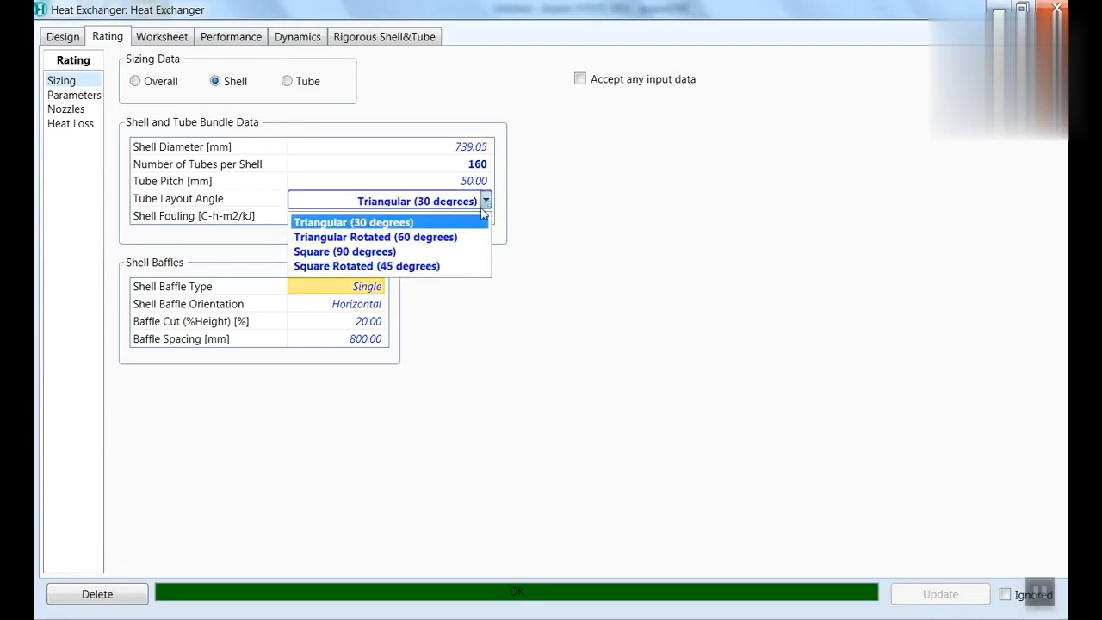
left_click(446, 238)
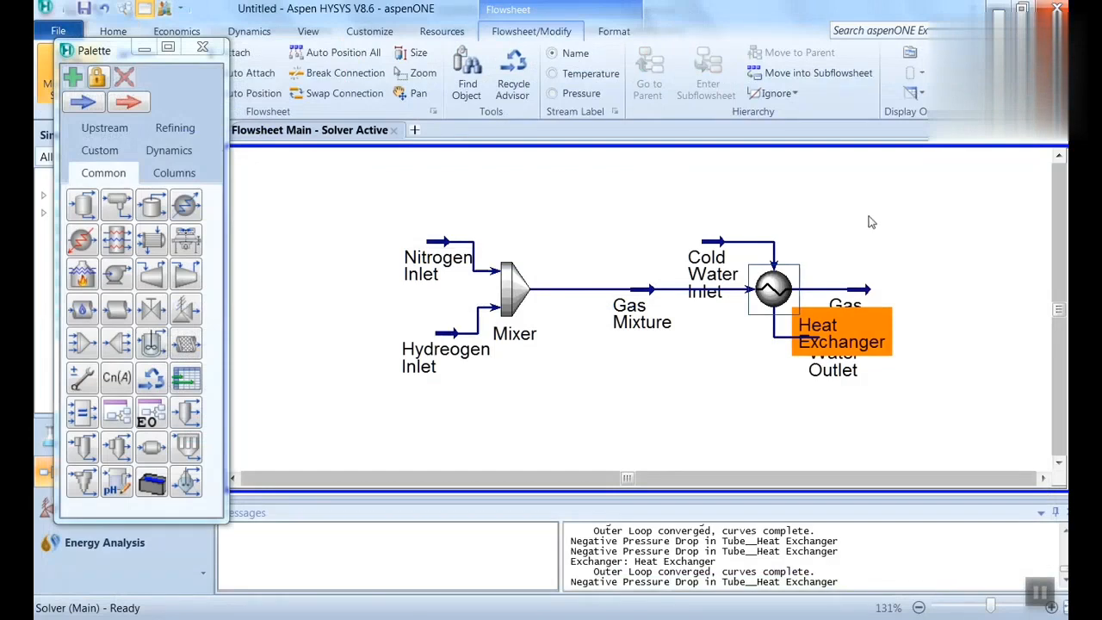
Add a workbook table of the Material Streams page to the flowsheet, below the process diagram
left_click(887, 244)
scroll(887, 239, "down", 3)
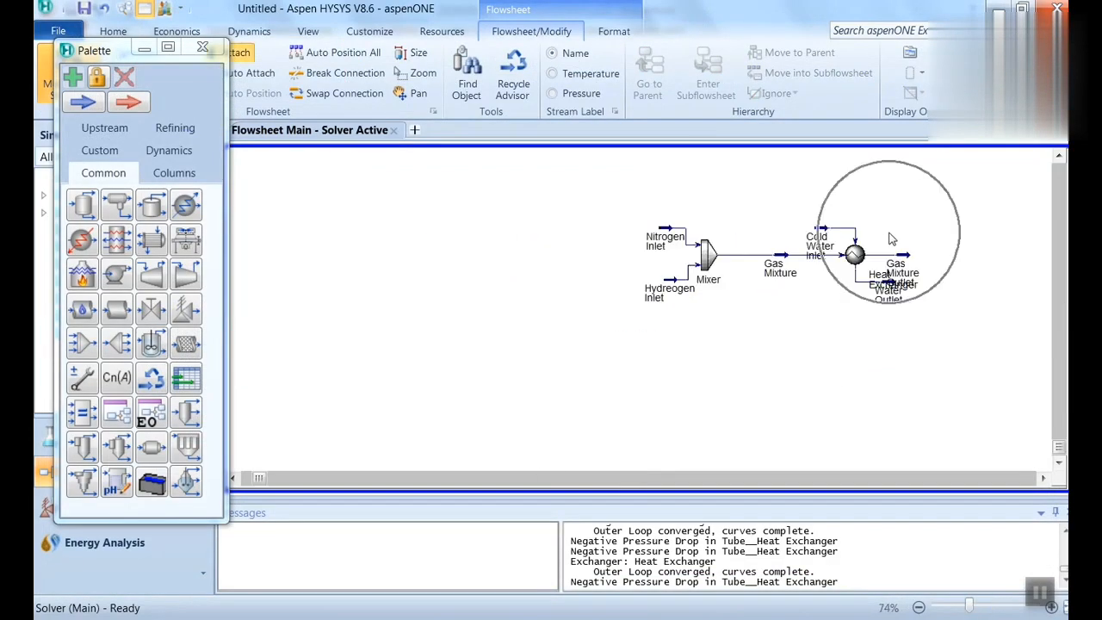
right_click(394, 267)
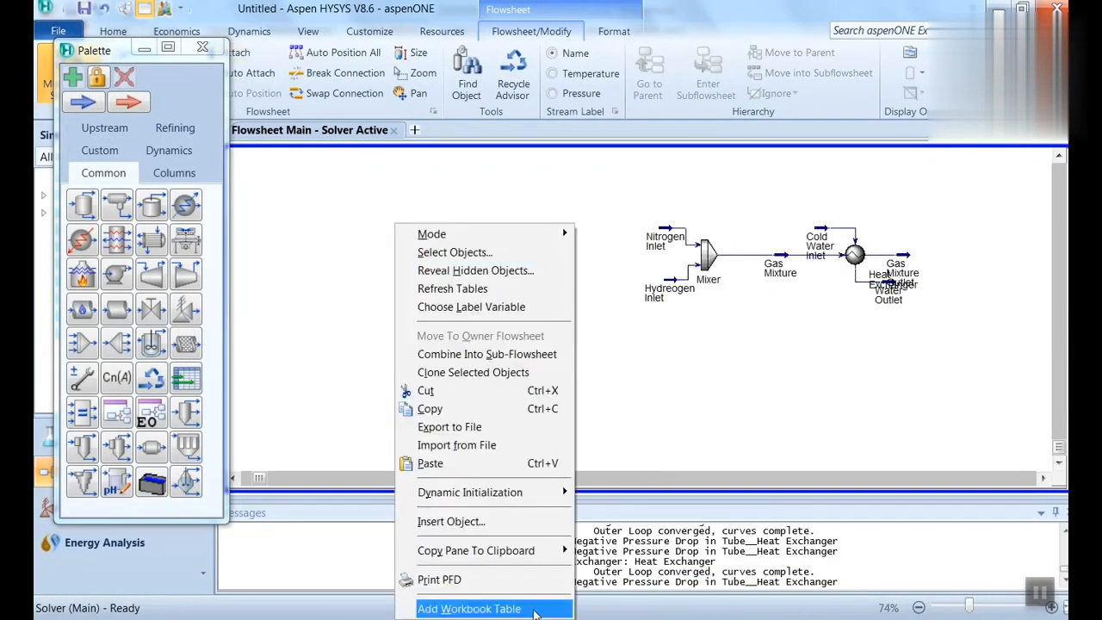
left_click(469, 607)
left_click(607, 262)
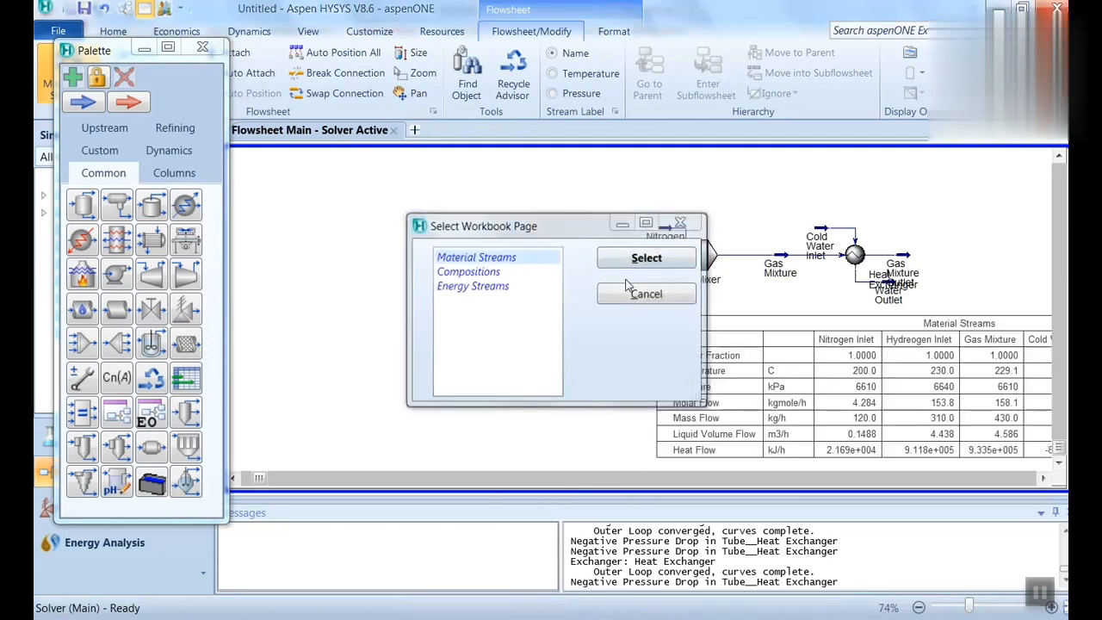
Add a workbook table of the Compositions page and place it above the process diagram
right_click(387, 236)
left_click(413, 609)
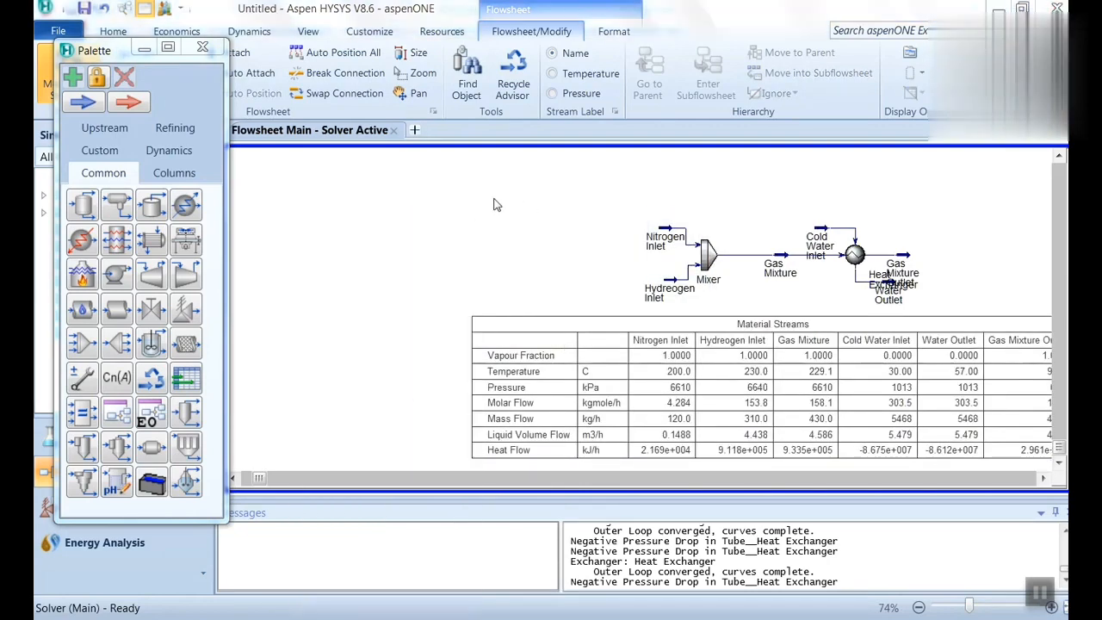
left_click(507, 272)
left_click(647, 257)
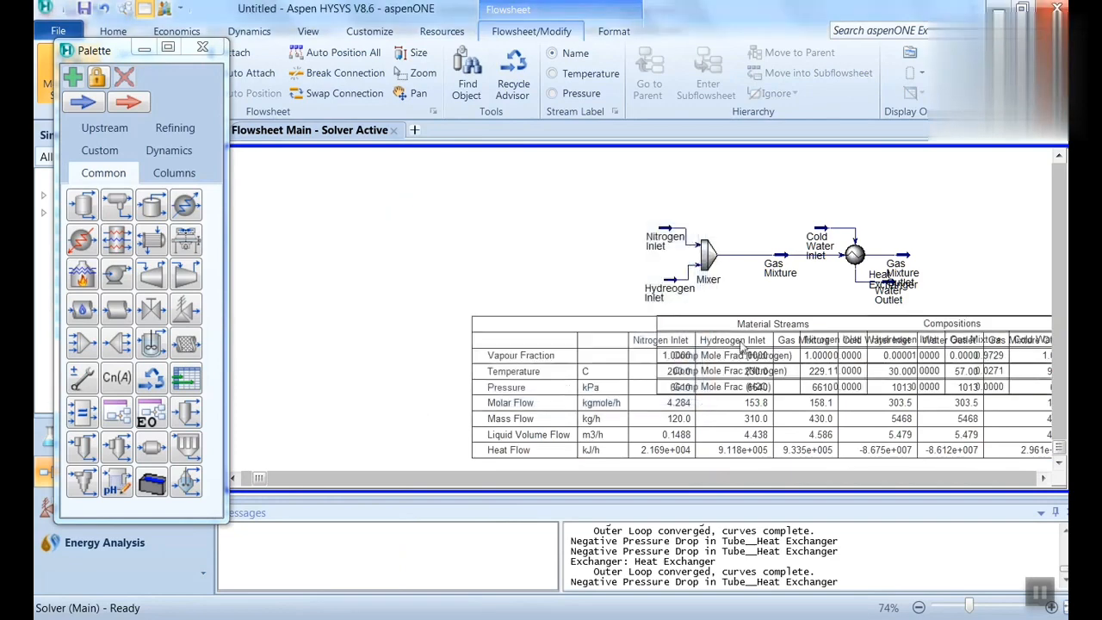
left_click_drag(736, 330, 520, 166)
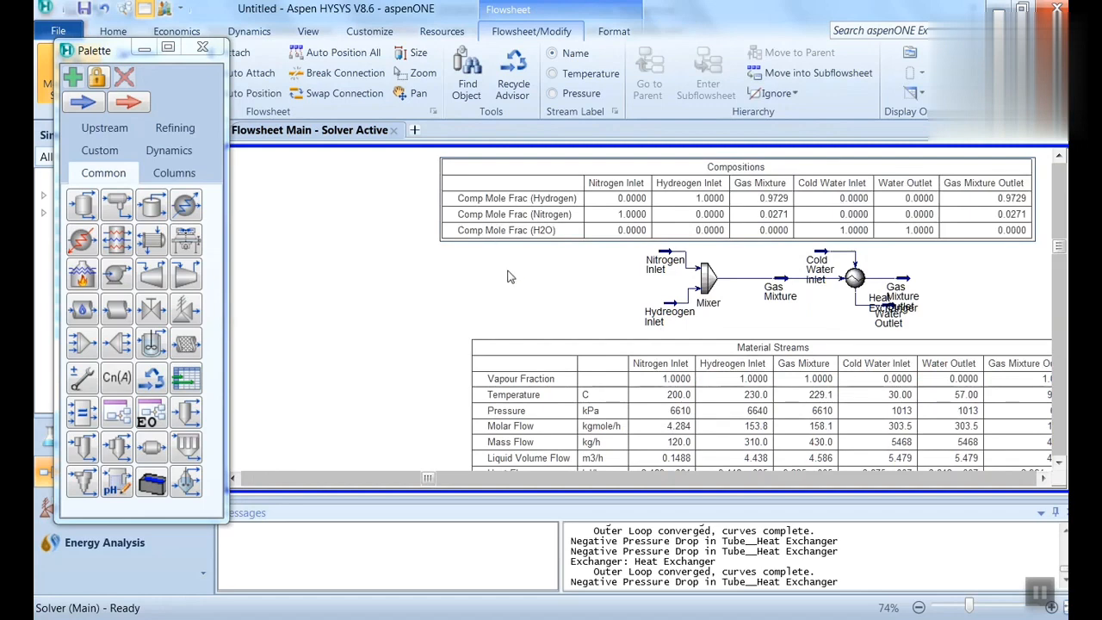
Add a workbook table of the Energy Streams page and place it to the left of the process diagram
right_click(503, 506)
left_click(416, 610)
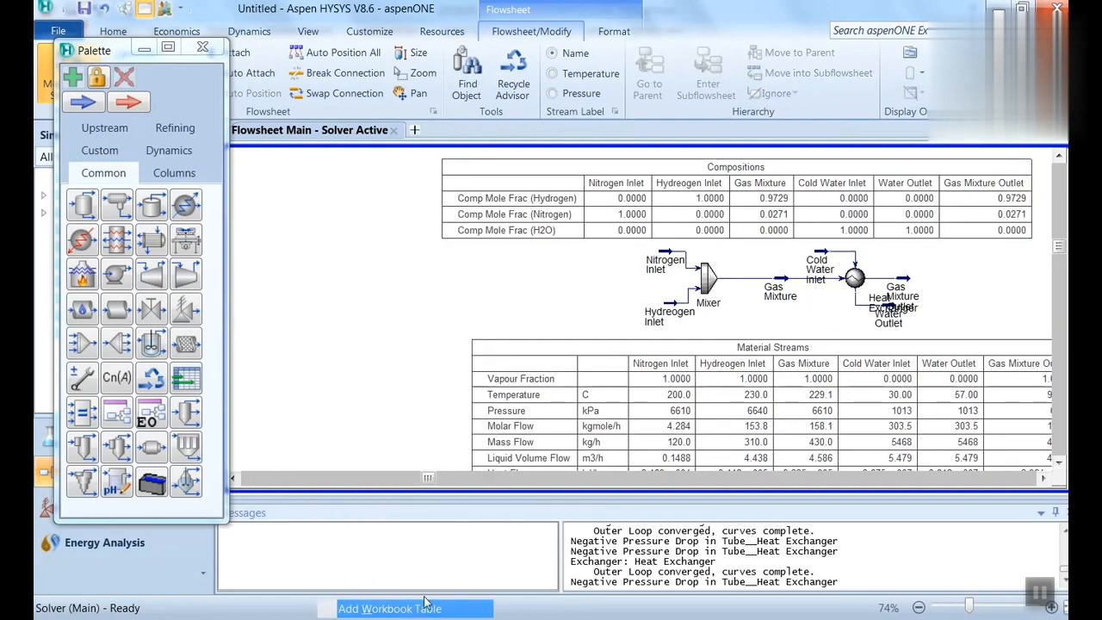
left_click(482, 286)
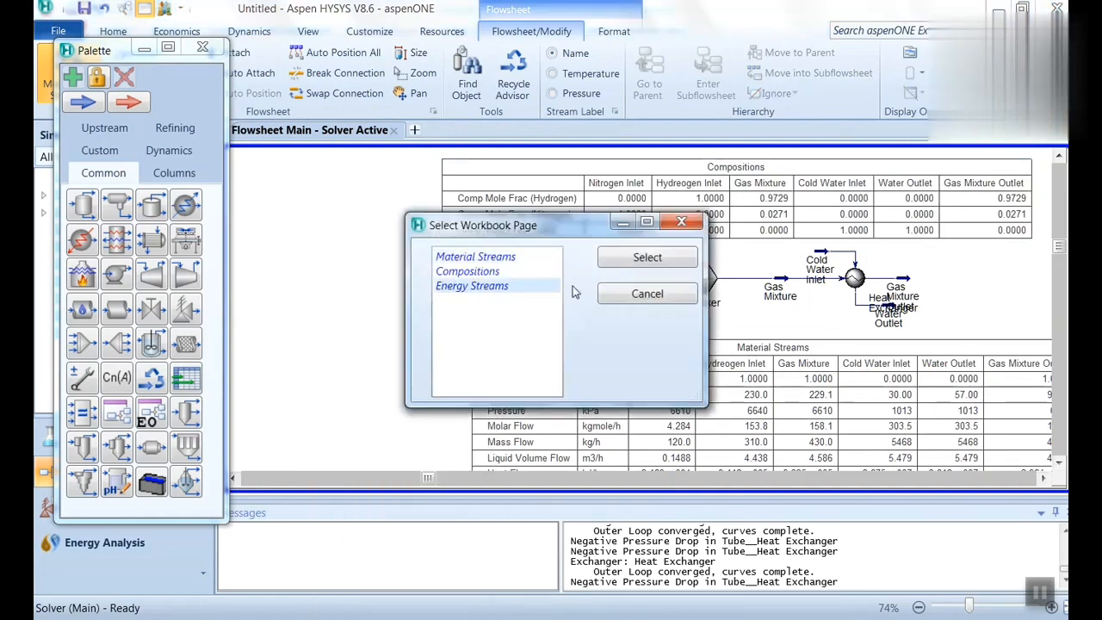
left_click(618, 258)
left_click_drag(425, 304, 427, 304)
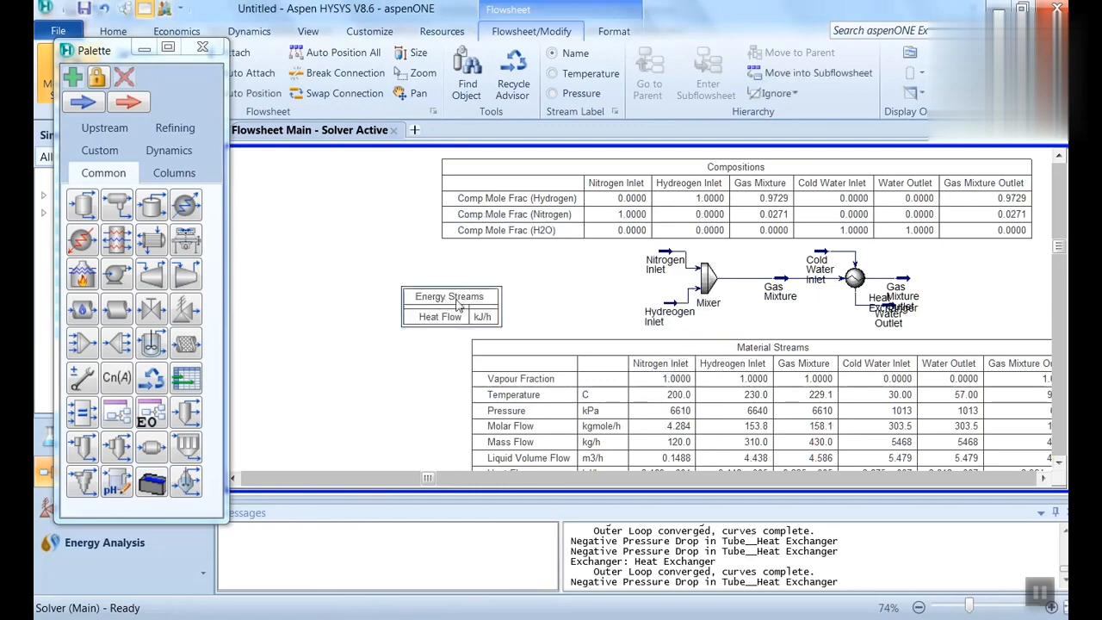